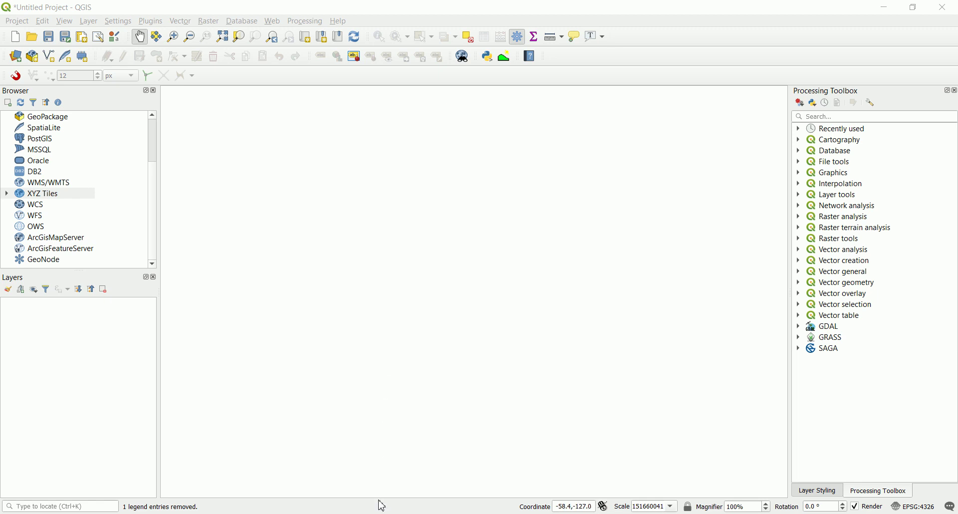
# Step: Switch to Chrome and examine the Worldometer coronavirus page, from the worldwide totals down to the per-country table
pyautogui.moveTo(384, 512)
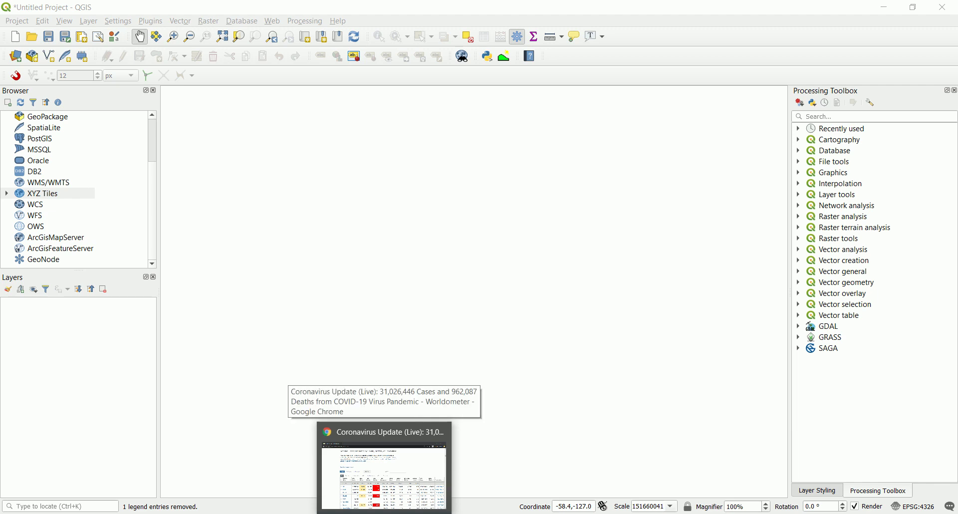
pyautogui.click(384, 476)
pyautogui.scroll(15, 346, 299)
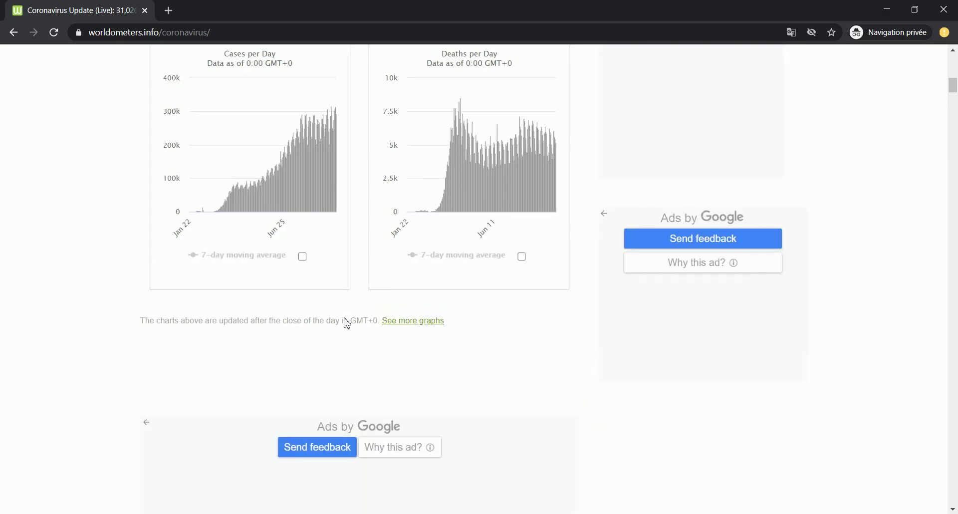
pyautogui.scroll(9, 346, 323)
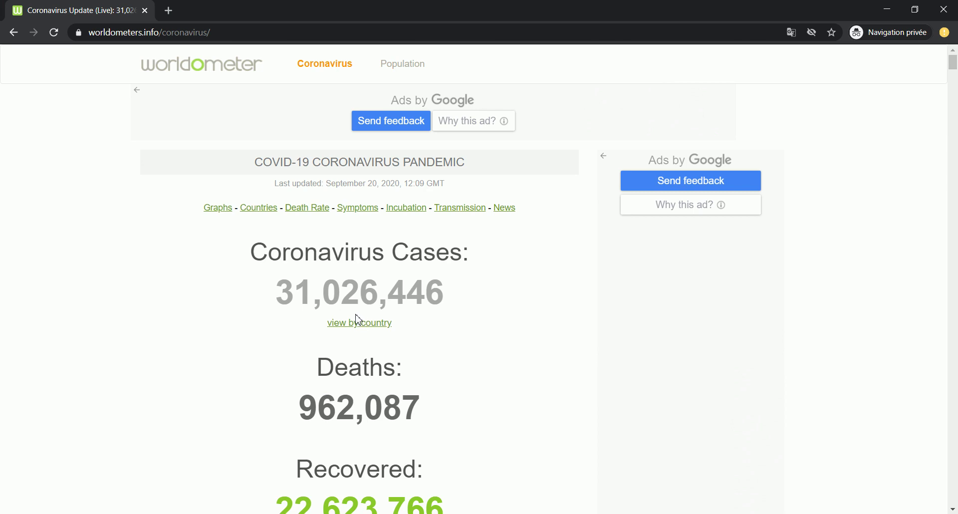
pyautogui.scroll(-1, 359, 320)
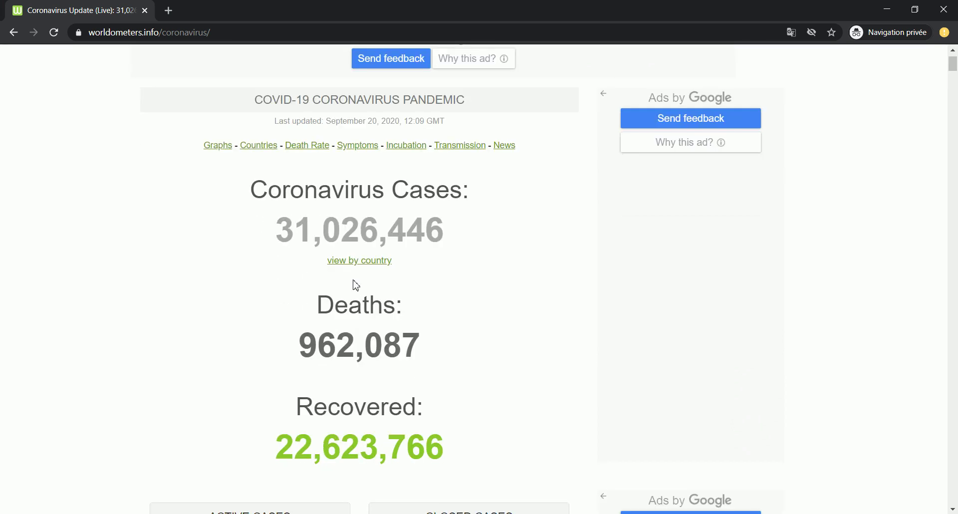
pyautogui.scroll(-2, 358, 299)
pyautogui.scroll(-20, 355, 281)
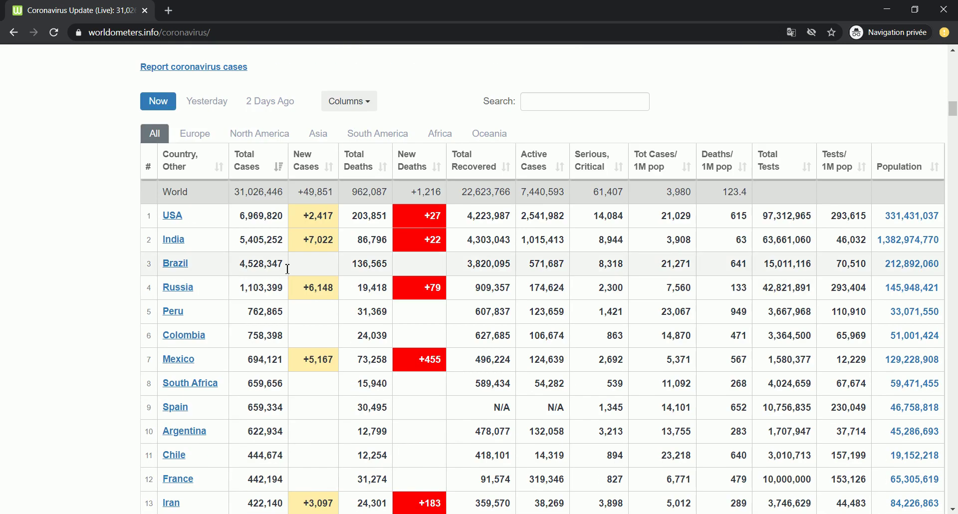
pyautogui.scroll(-4, 379, 262)
pyautogui.scroll(4, 419, 265)
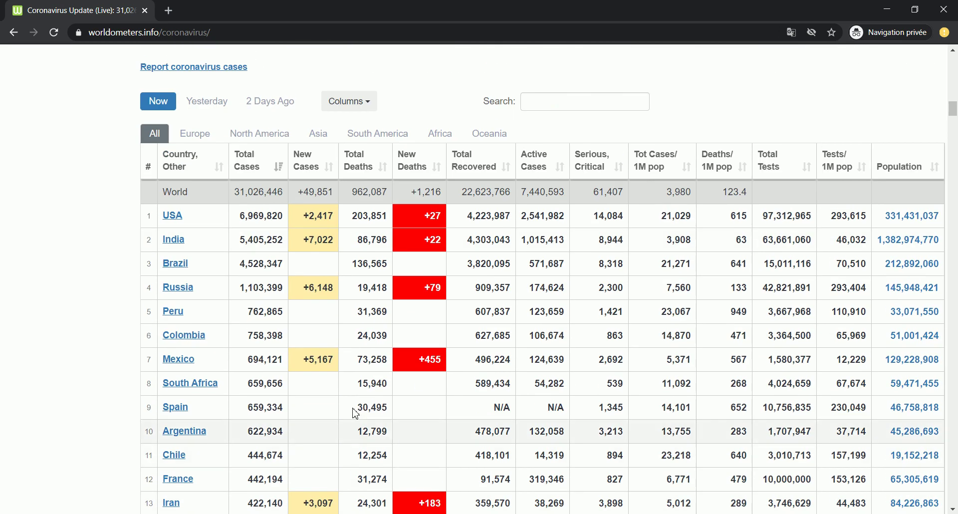
pyautogui.scroll(-1, 499, 299)
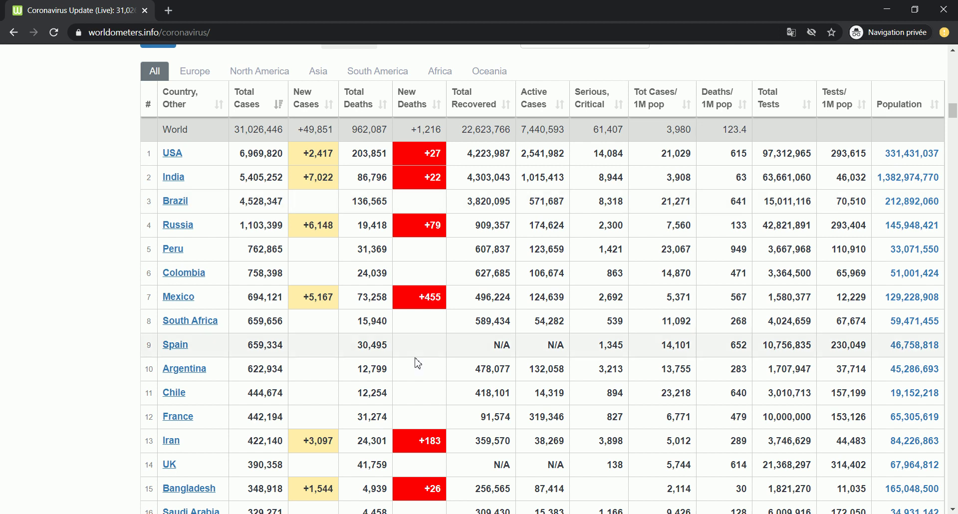
# Step: Open the table_extractor Python file from the Qgis Training folder in IDLE 3.7 and place its window over QGIS
pyautogui.click(385, 513)
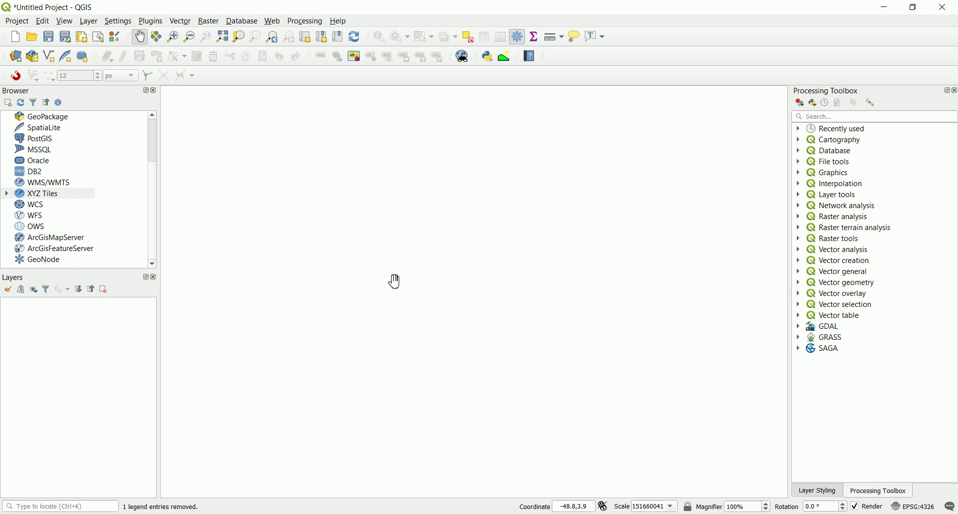
pyautogui.click(332, 513)
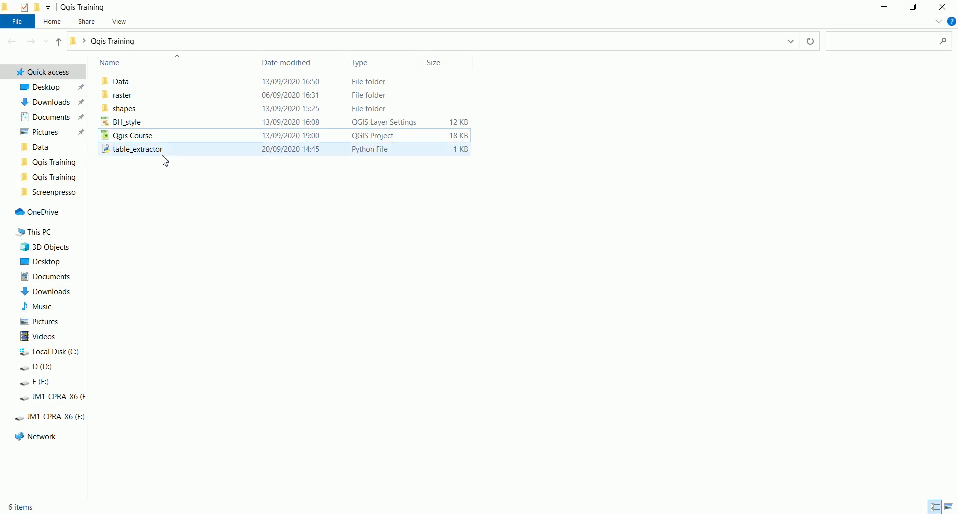
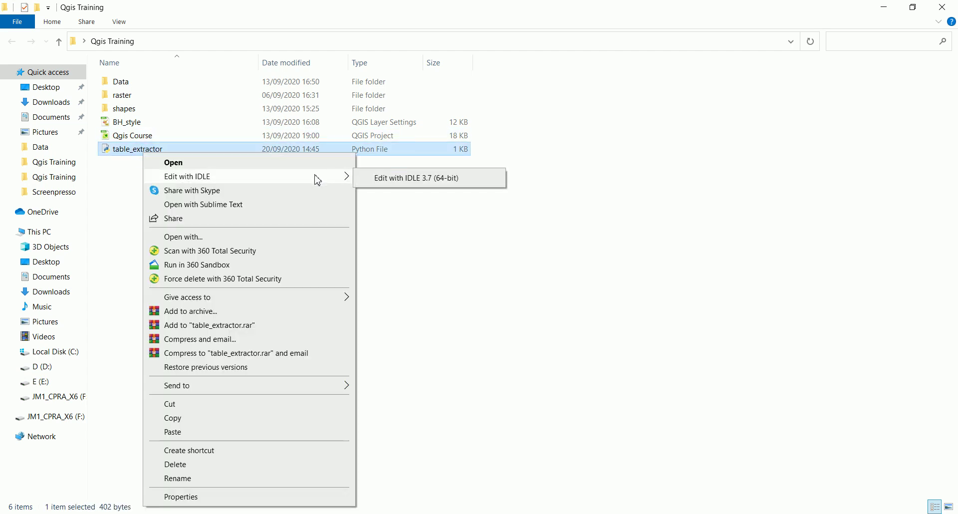
pyautogui.click(381, 178)
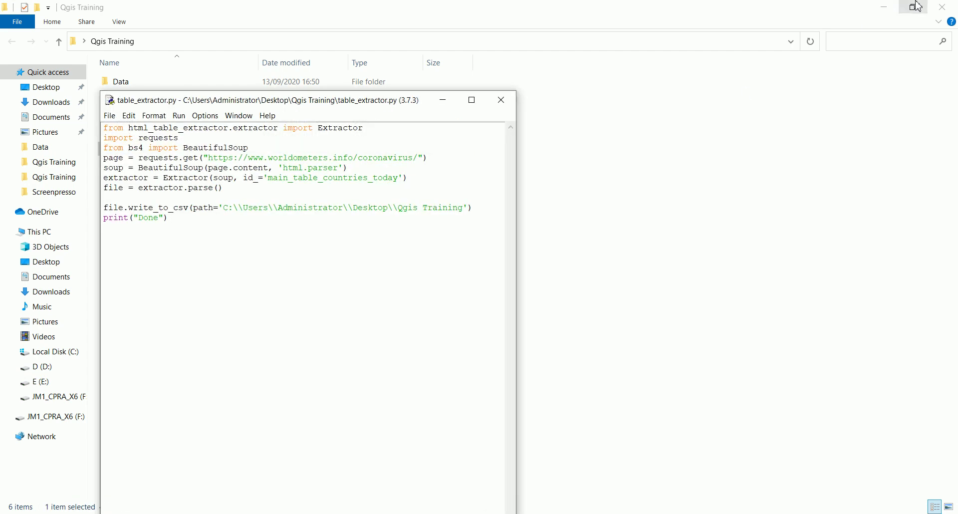
pyautogui.click(884, 7)
pyautogui.moveTo(390, 112); pyautogui.dragTo(641, 106)
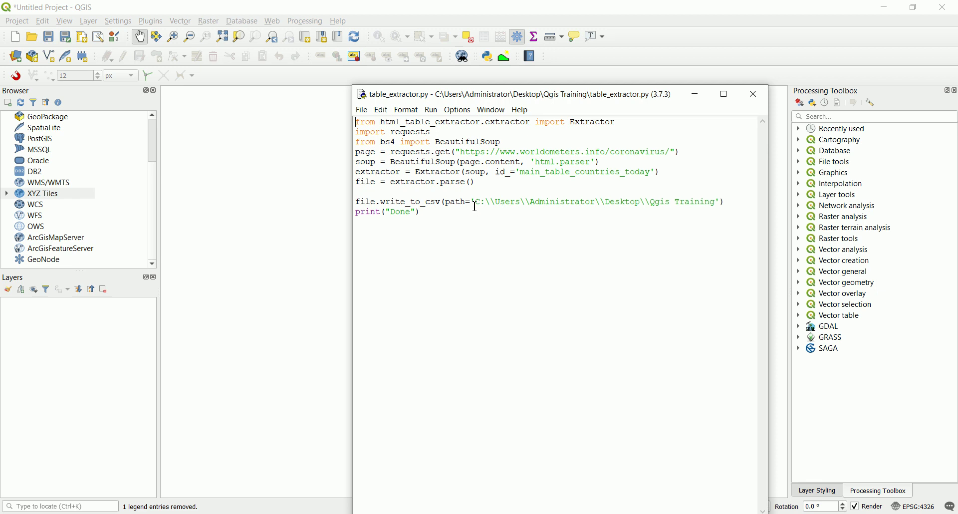
# Step: Check the CSV output path in table_extractor.py, run the script, and minimize the shell and script windows
pyautogui.moveTo(478, 204); pyautogui.dragTo(717, 205)
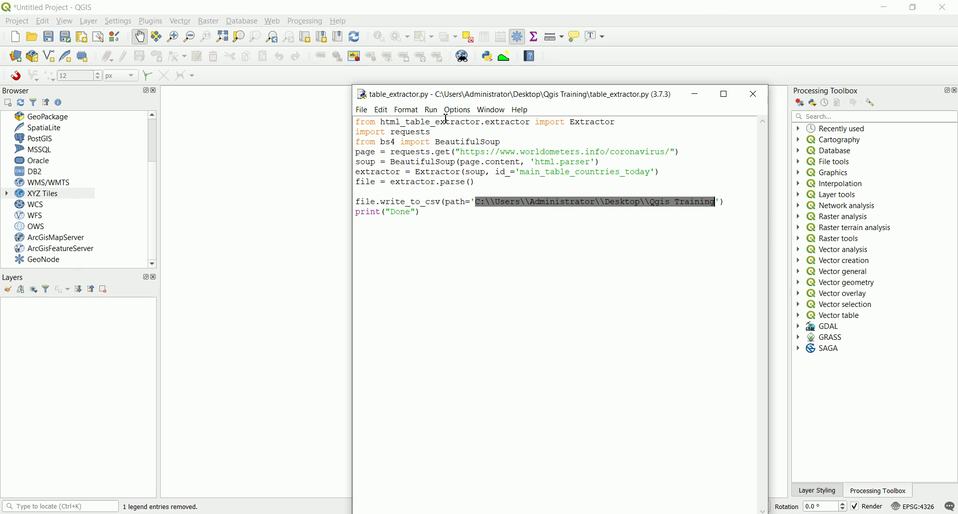
pyautogui.click(431, 110)
pyautogui.click(451, 147)
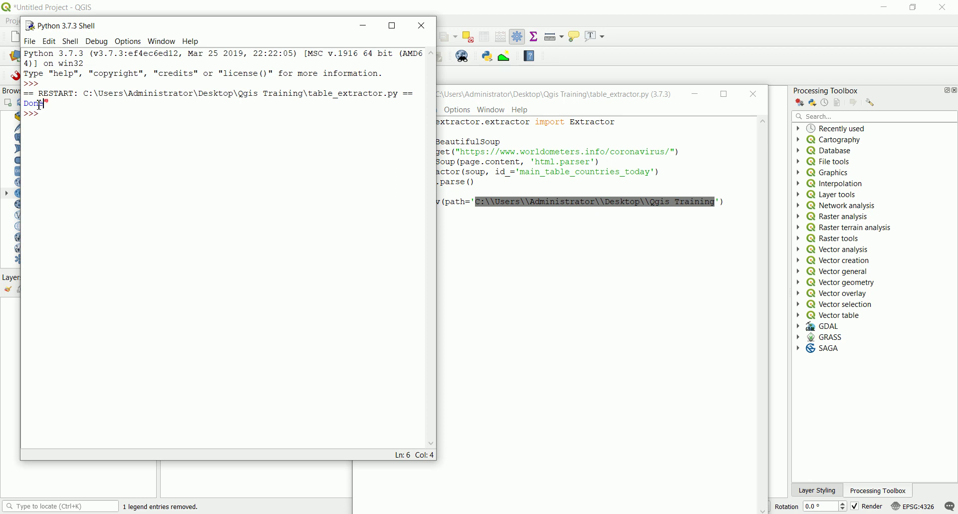
pyautogui.click(364, 25)
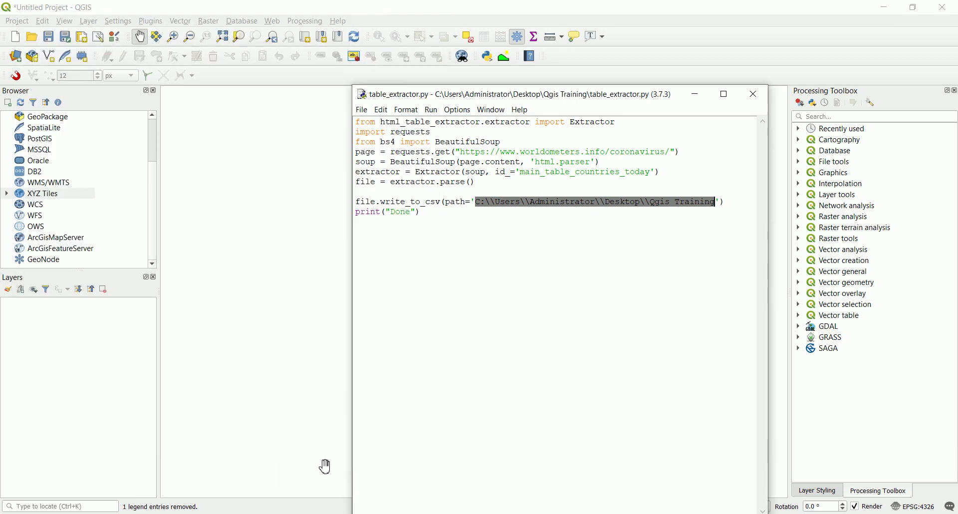
pyautogui.click(695, 94)
# Step: Open the output CSV file from the Qgis Training folder in Excel
pyautogui.moveTo(323, 513)
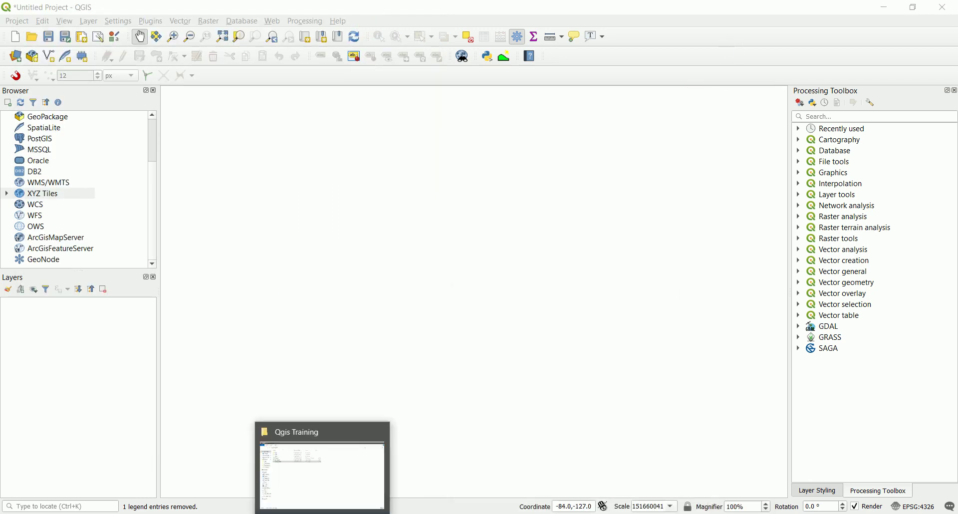
pyautogui.click(322, 474)
pyautogui.click(133, 136)
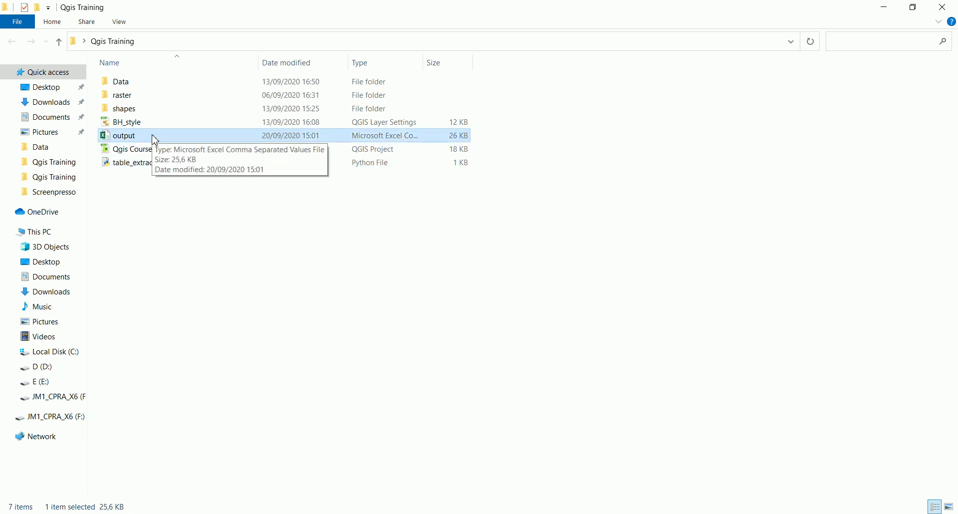
pyautogui.doubleClick(155, 137)
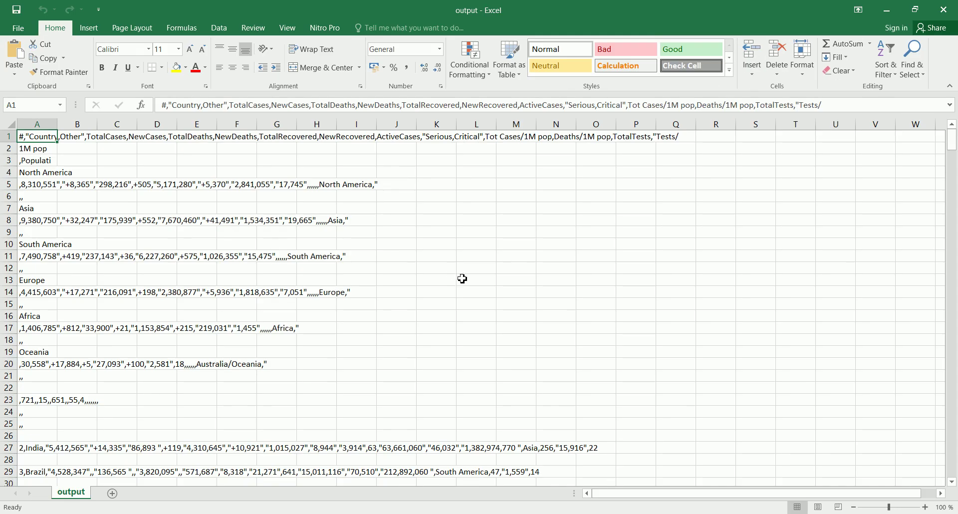
# Step: Examine the extracted rows of the output sheet, from the continent lines at the start through the country records
pyautogui.scroll(-1, 122, 199)
pyautogui.scroll(-20, 122, 200)
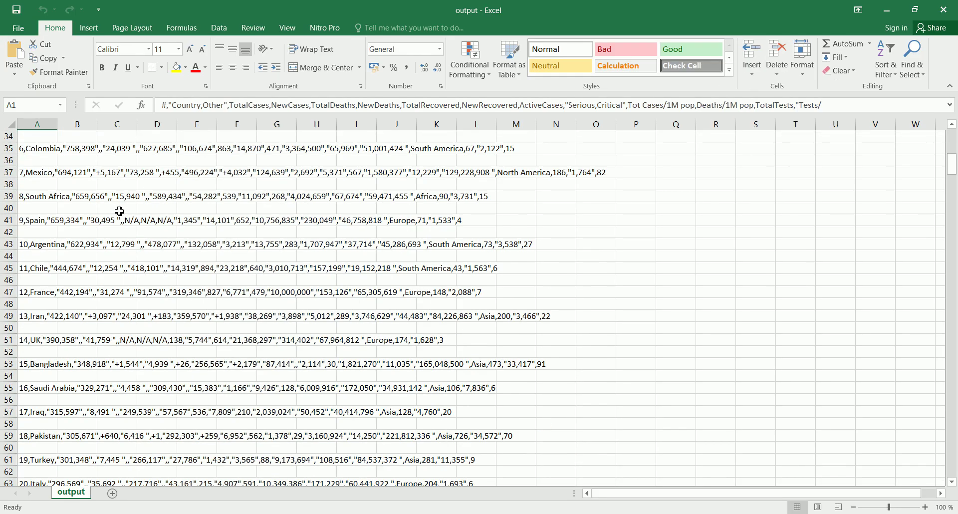
pyautogui.scroll(-7, 193, 336)
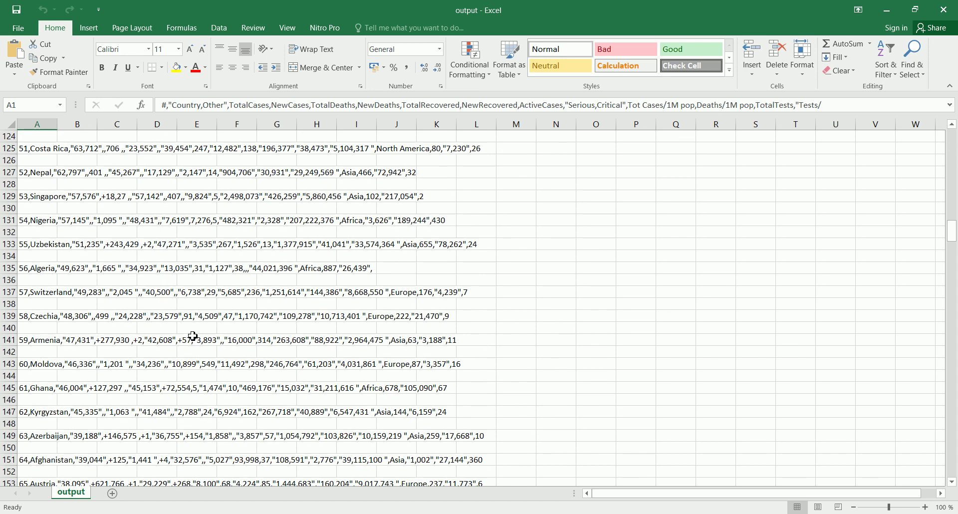
pyautogui.scroll(12, 193, 317)
pyautogui.scroll(20, 193, 317)
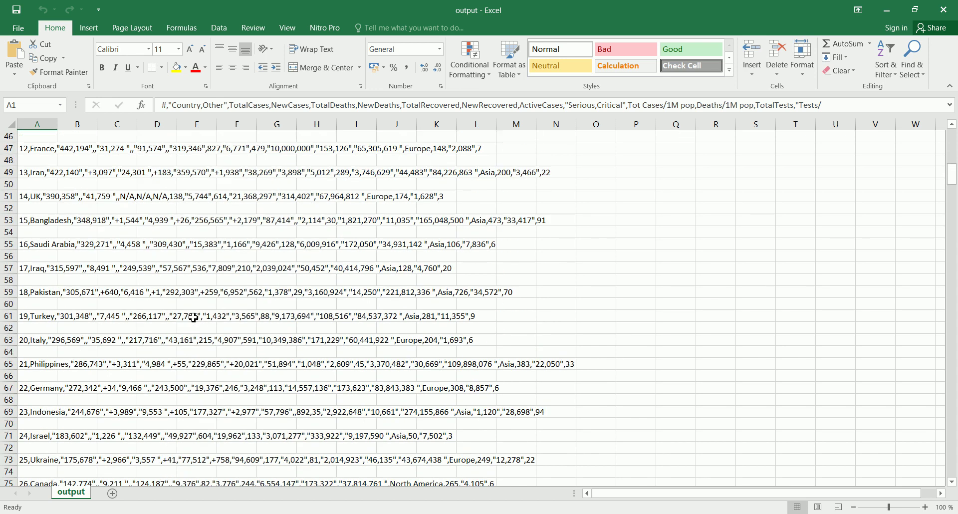
pyautogui.scroll(3, 193, 317)
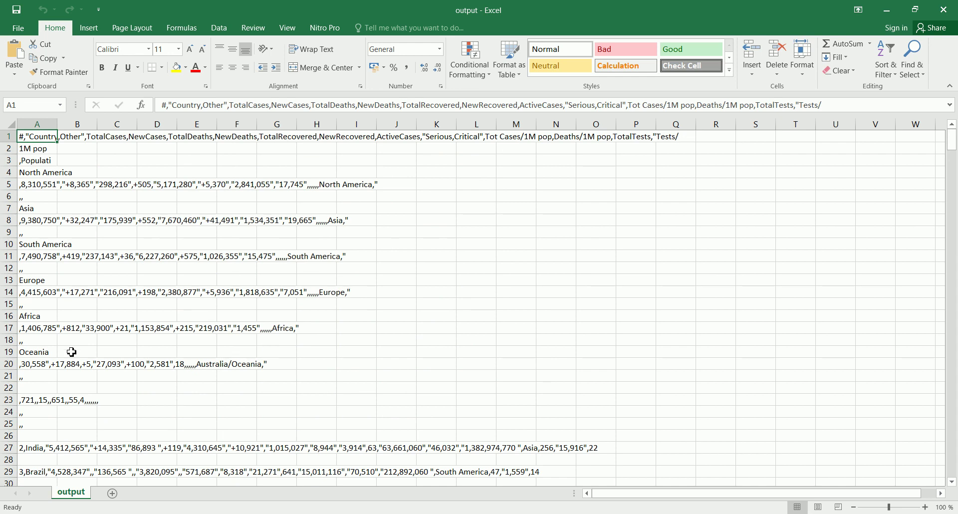
pyautogui.scroll(-3, 71, 344)
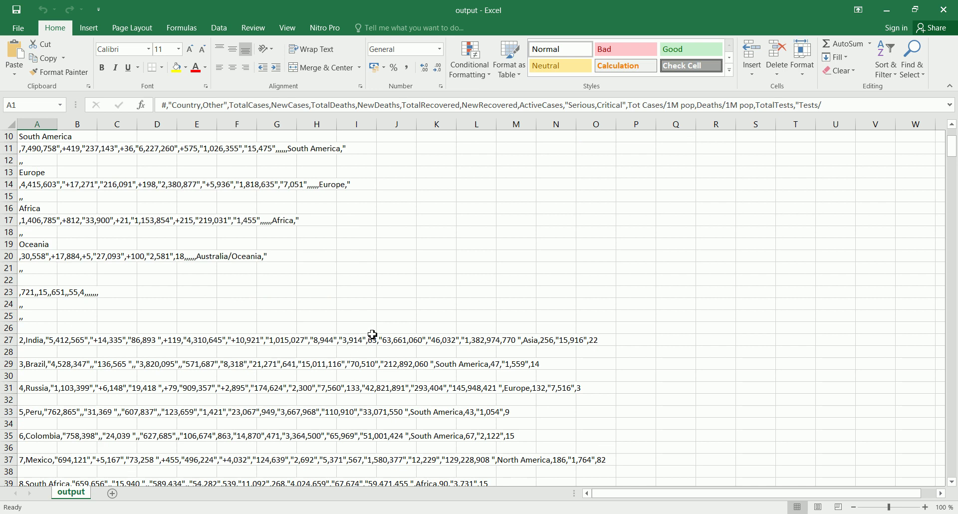
pyautogui.scroll(-10, 373, 335)
pyautogui.scroll(13, 374, 338)
pyautogui.scroll(-1, 59, 379)
pyautogui.scroll(1, 58, 380)
# Step: Delete rows 2 to 26, which hold the header leftovers and continent summaries above the India record
pyautogui.click(5, 434)
pyautogui.moveTo(4, 434); pyautogui.dragTo(3, 149)
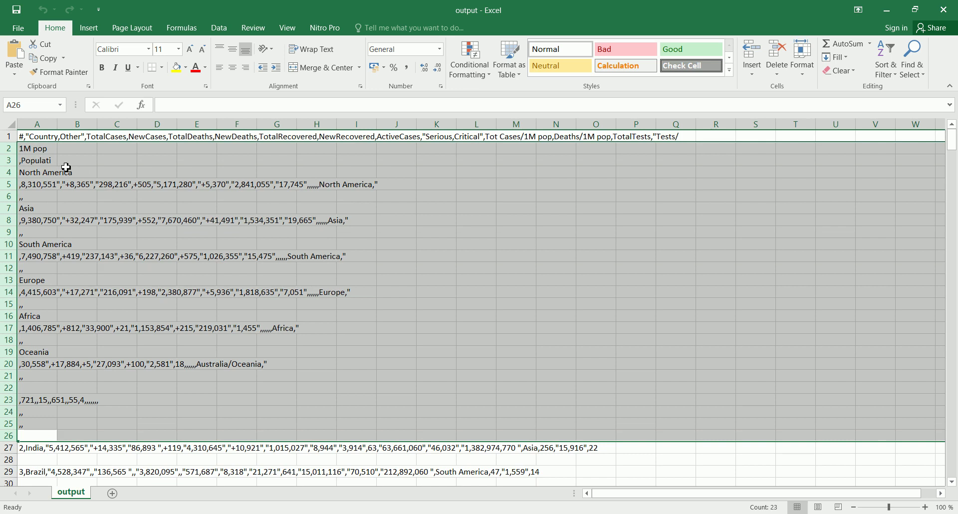
pyautogui.rightClick(8, 185)
pyautogui.click(34, 285)
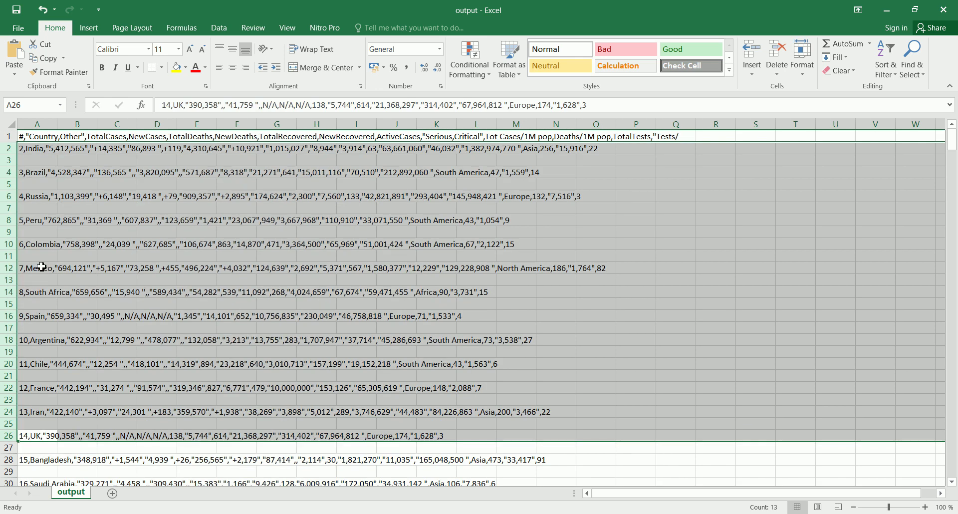
pyautogui.click(79, 182)
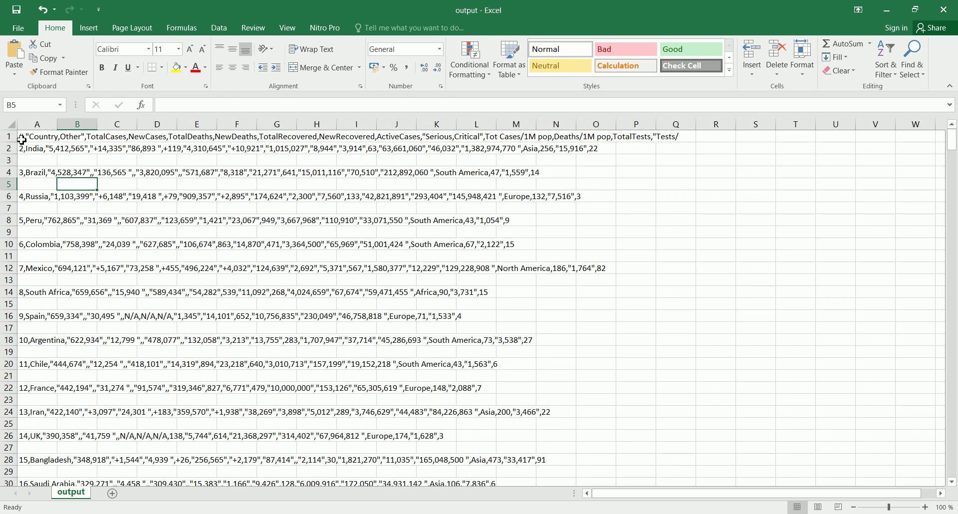
# Step: Replace the # at the start of the text in cell A1 with "header"
pyautogui.doubleClick(40, 135)
pyautogui.press('BackSpace')
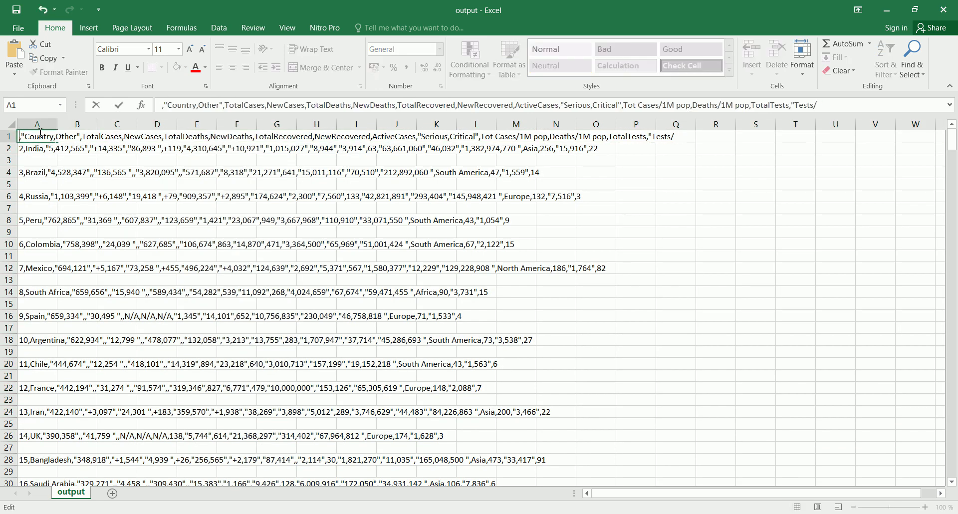
pyautogui.write('header')
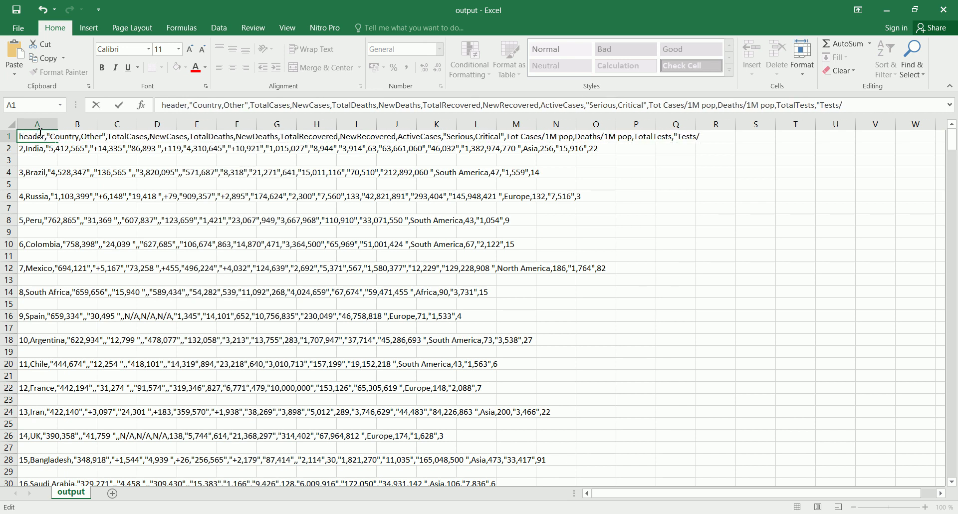
pyautogui.click(38, 183)
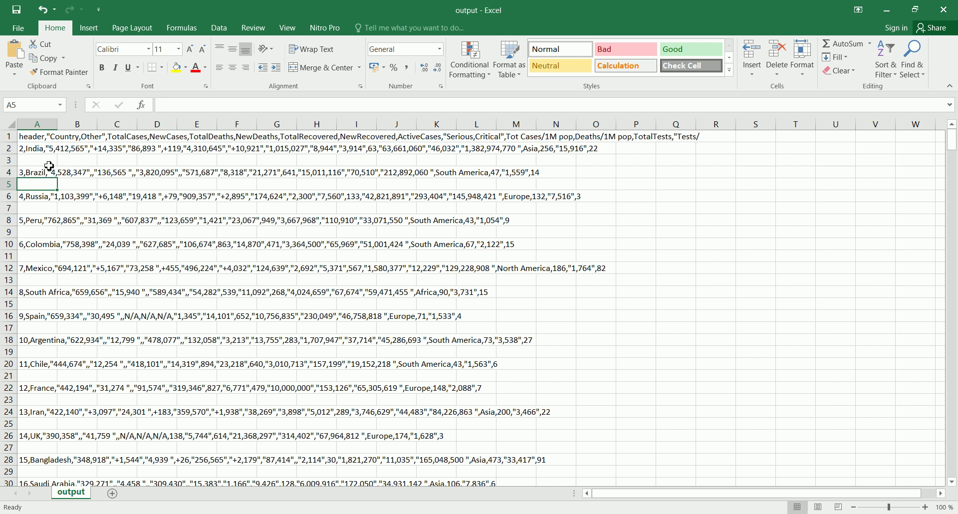
# Step: Split column A into separate columns with Text to Columns, using Delimited with only Comma as the delimiter
pyautogui.click(41, 125)
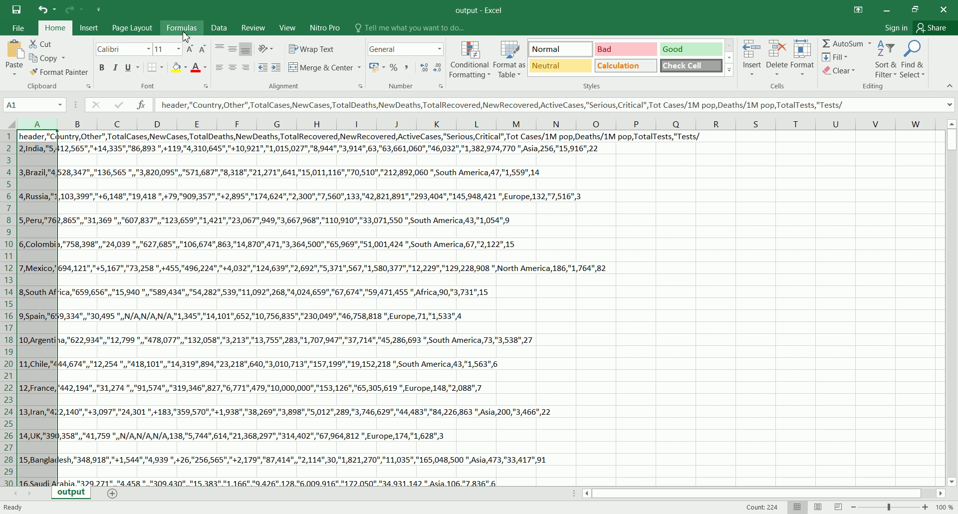
pyautogui.click(226, 32)
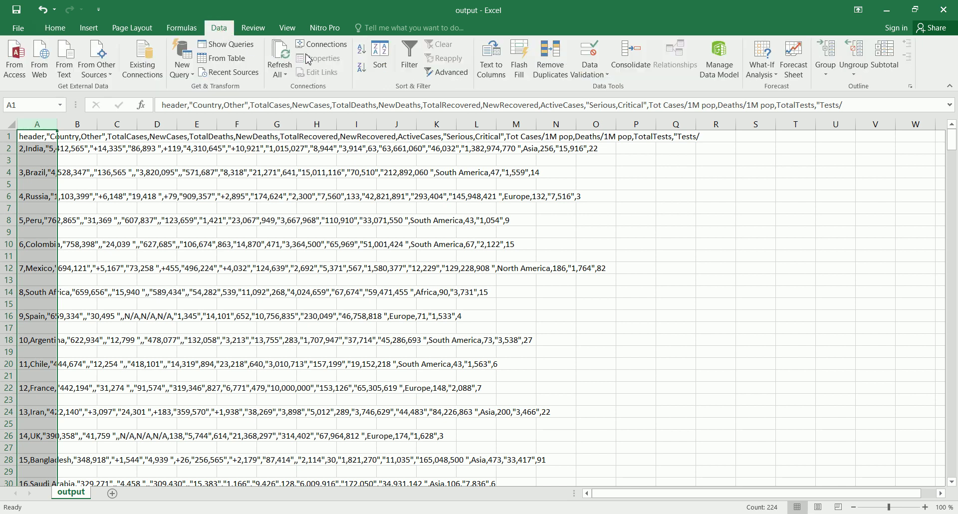
pyautogui.click(499, 71)
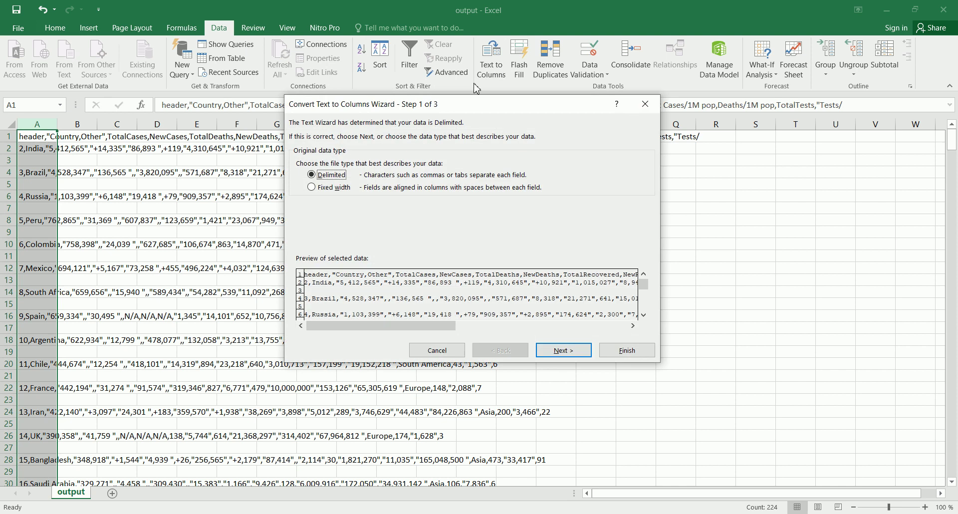
pyautogui.click(556, 349)
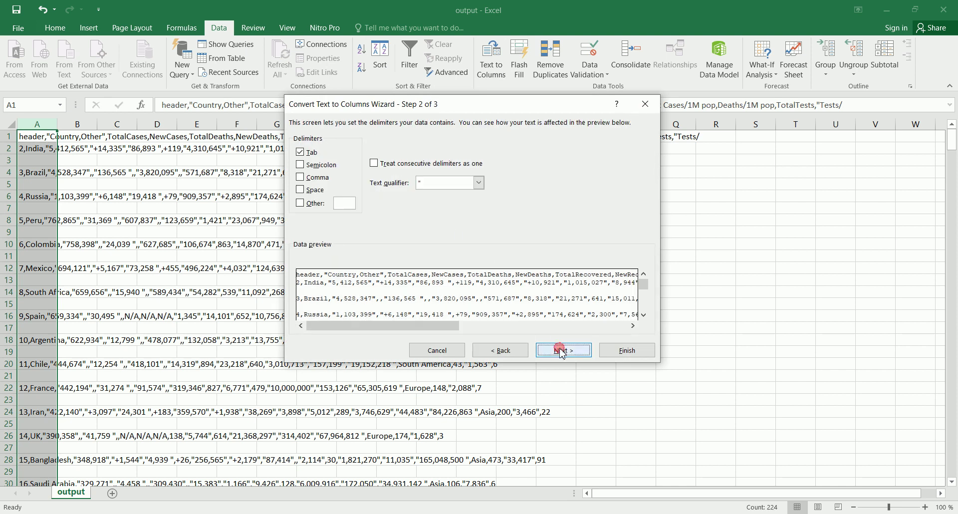
pyautogui.click(301, 179)
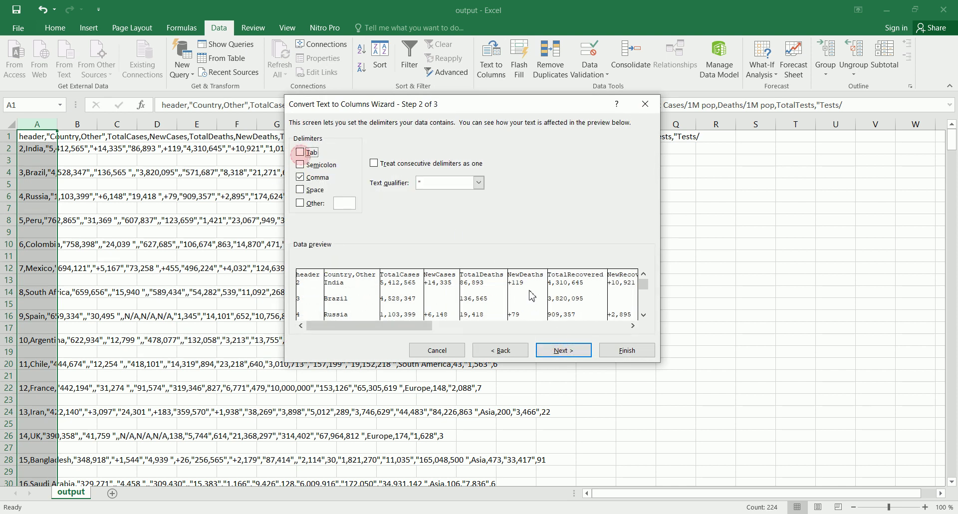
pyautogui.click(561, 350)
pyautogui.click(624, 351)
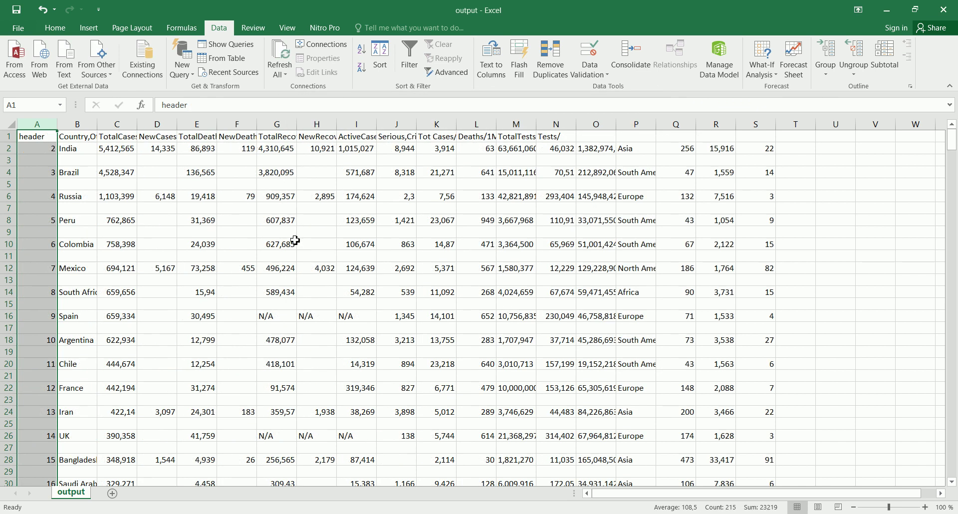
# Step: Delete columns O to S, which hold the population, continent and remaining figures without headers
pyautogui.click(272, 225)
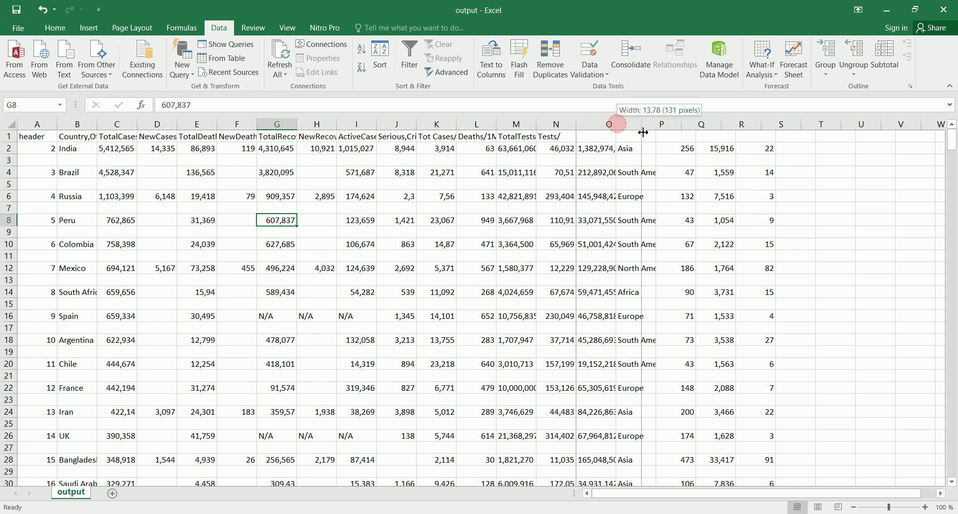
pyautogui.doubleClick(616, 125)
pyautogui.moveTo(588, 128); pyautogui.dragTo(786, 123)
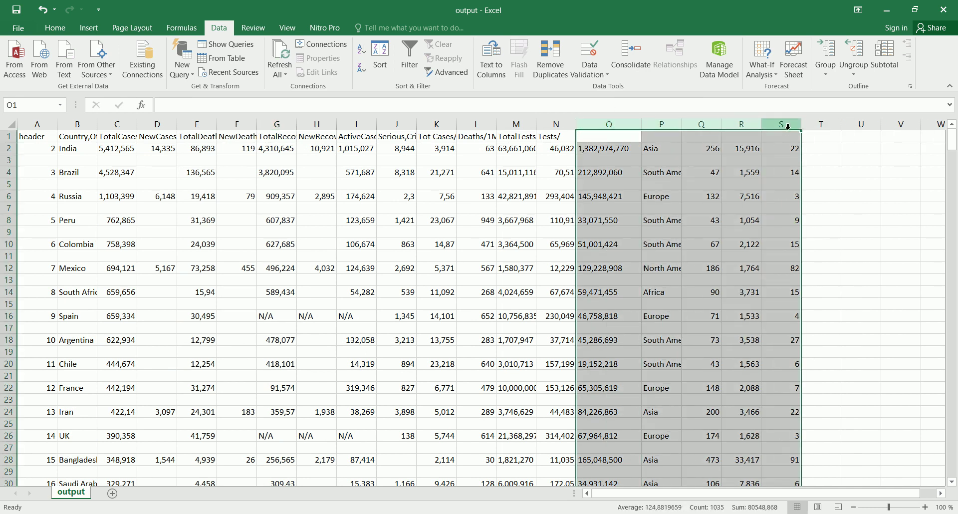
pyautogui.rightClick(786, 125)
pyautogui.click(816, 227)
pyautogui.click(632, 184)
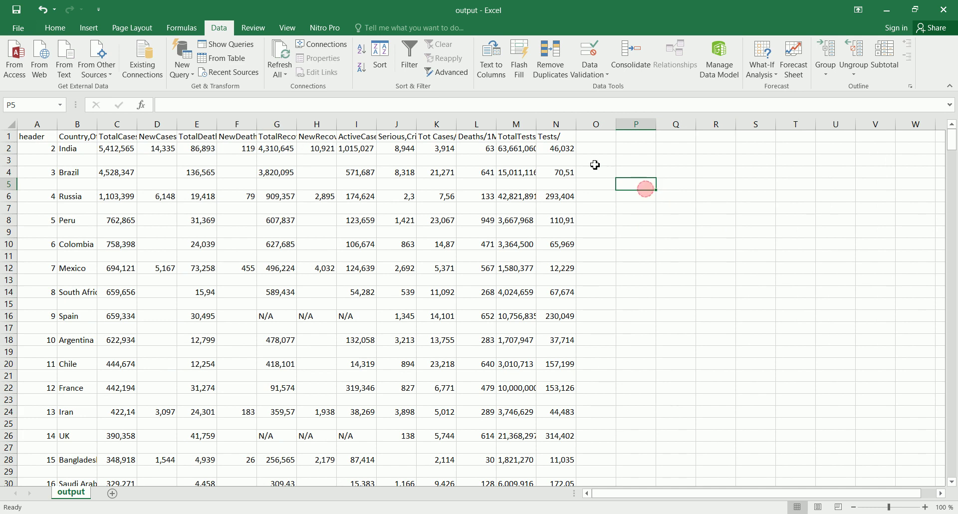
# Step: Fit the widths of columns M, L and K to their contents so their headers show in full
pyautogui.doubleClick(537, 129)
pyautogui.doubleClick(501, 128)
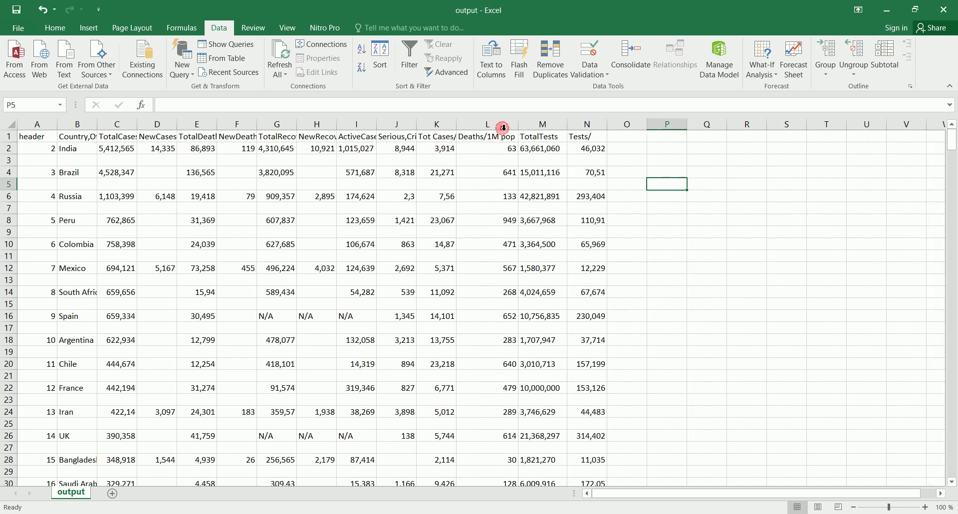
pyautogui.click(452, 136)
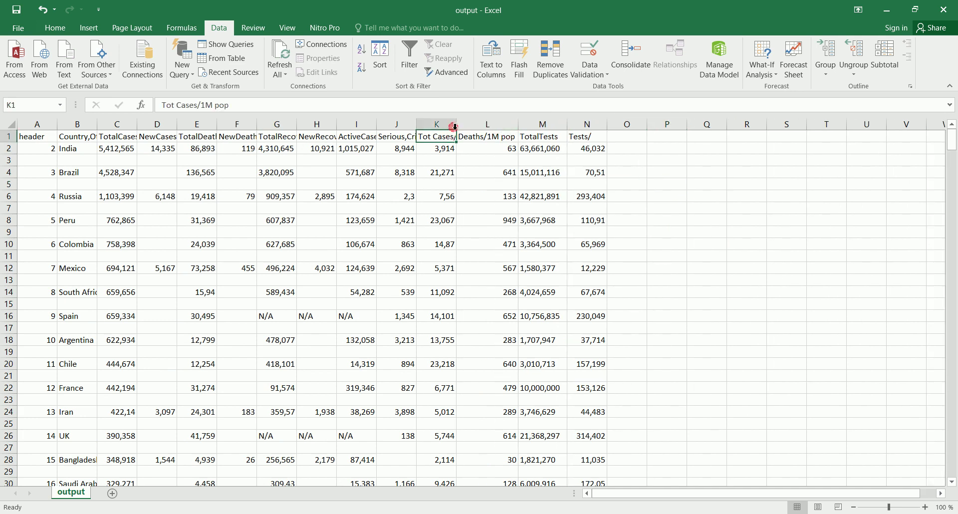
pyautogui.doubleClick(456, 125)
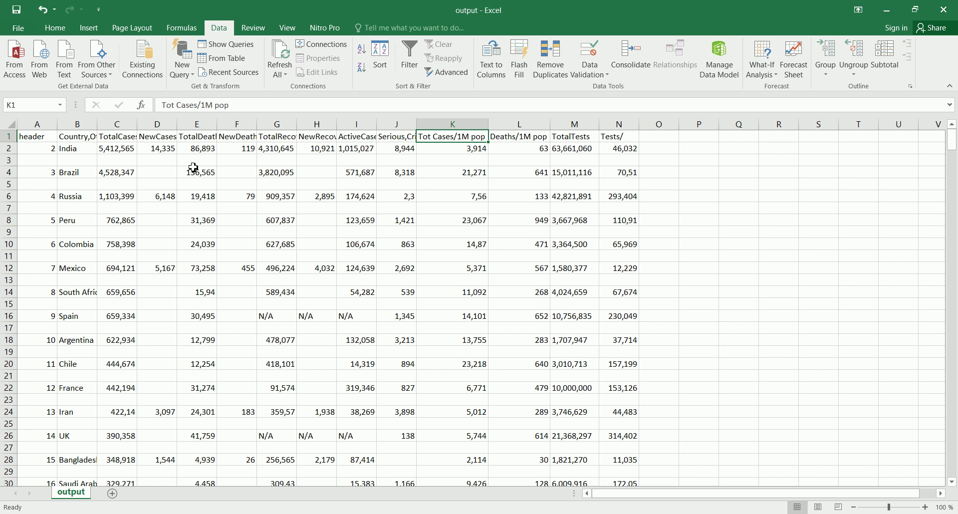
# Step: Select the blank cells in column A with Go To Special and delete their entire sheet rows
pyautogui.click(21, 165)
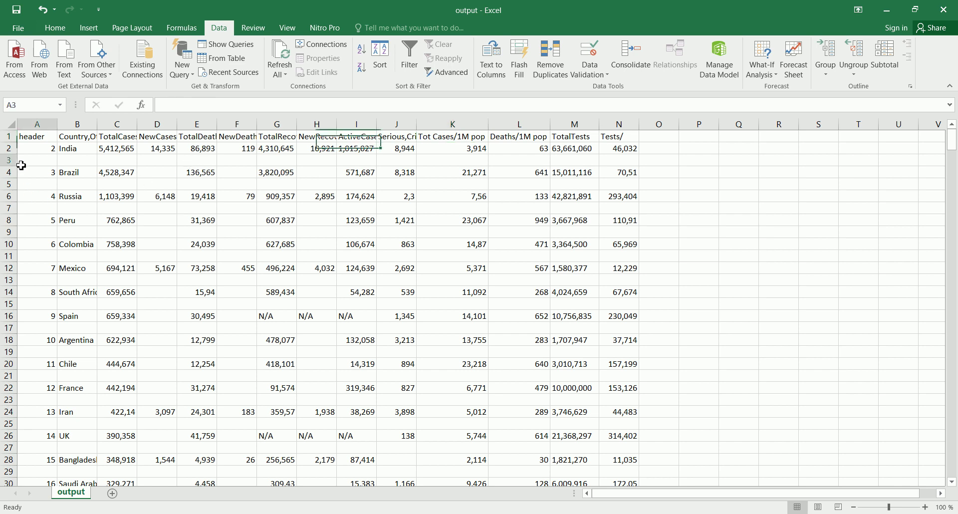
pyautogui.click(41, 179)
pyautogui.click(41, 163)
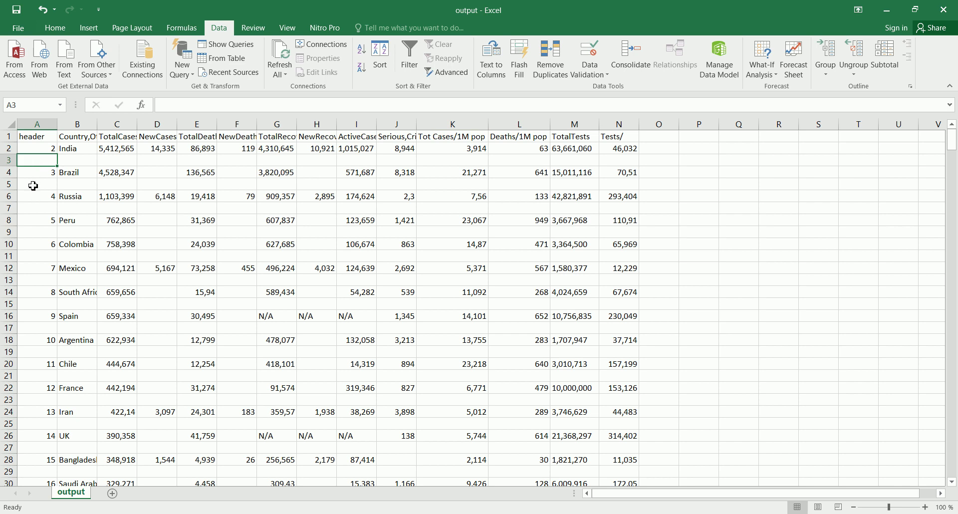
pyautogui.click(38, 123)
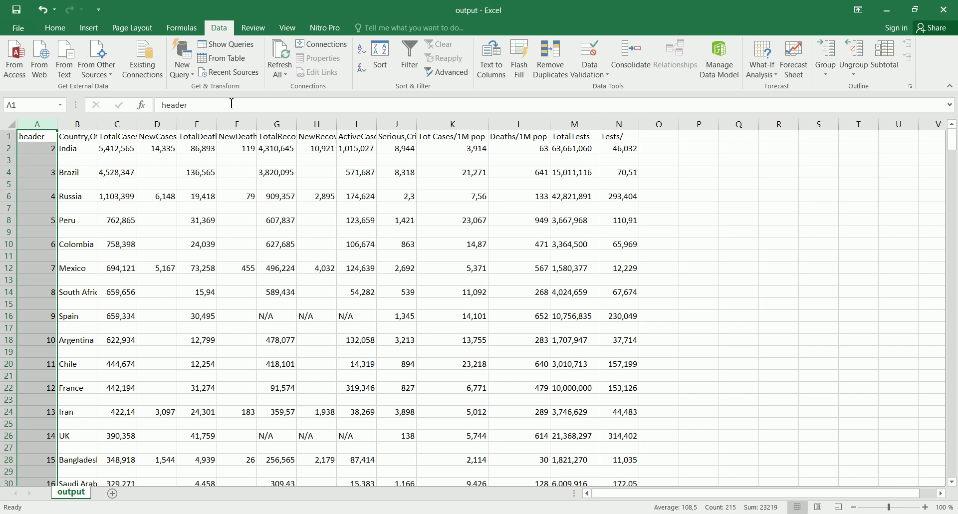
pyautogui.click(50, 30)
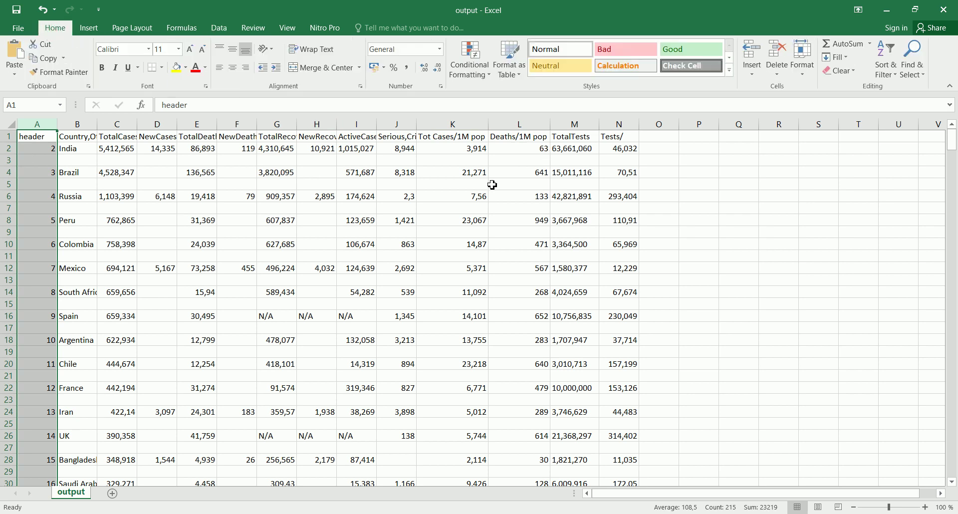
pyautogui.click(912, 70)
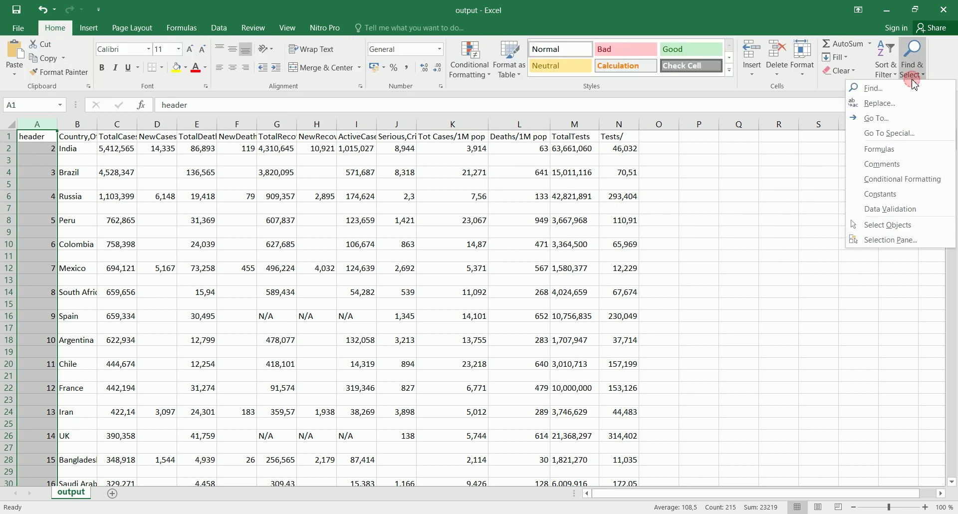
pyautogui.click(890, 133)
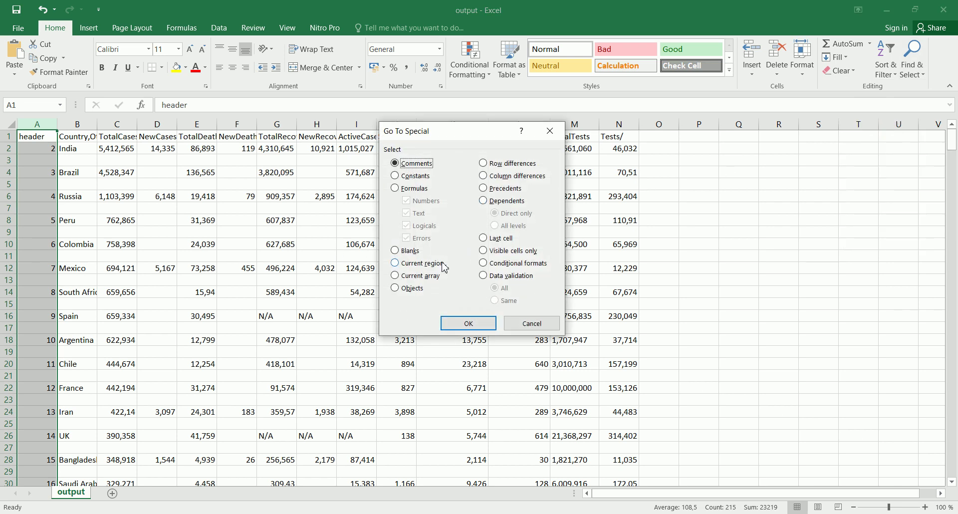
pyautogui.click(409, 251)
pyautogui.click(471, 324)
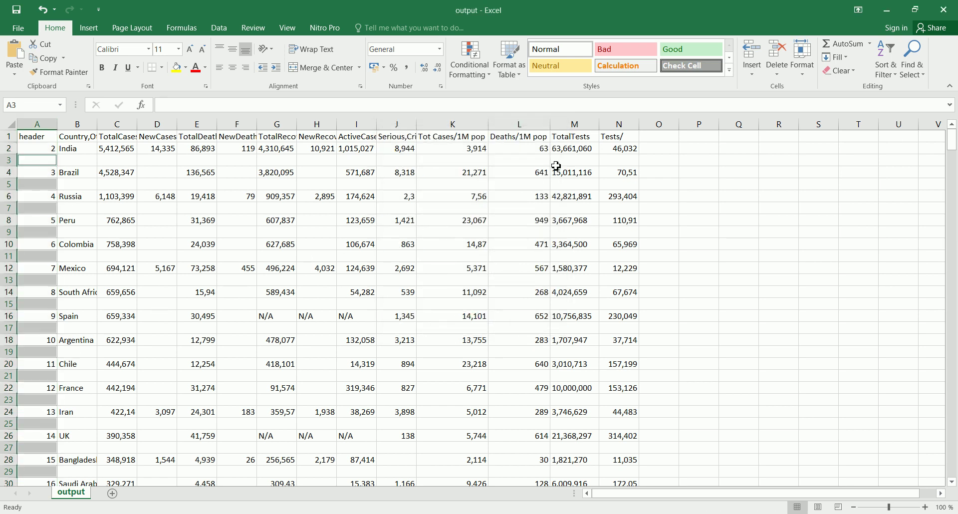
pyautogui.click(786, 74)
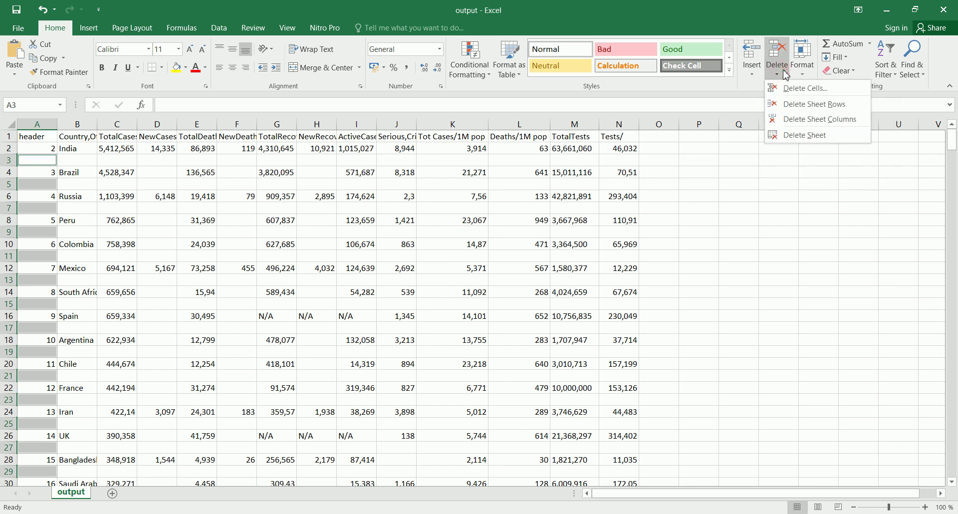
pyautogui.click(793, 105)
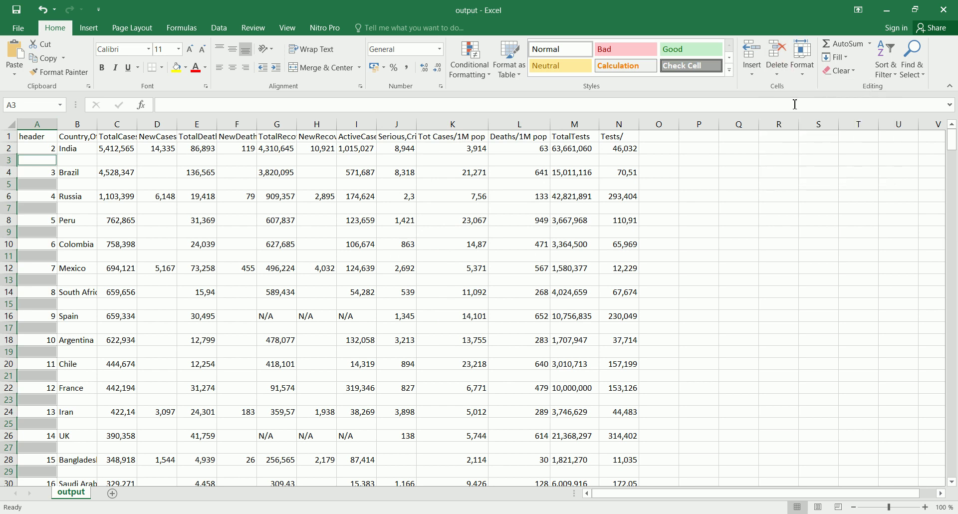
# Step: Check the country rows down the sheet for remaining blank rows and return to the header row
pyautogui.click(493, 230)
pyautogui.scroll(-20, 431, 245)
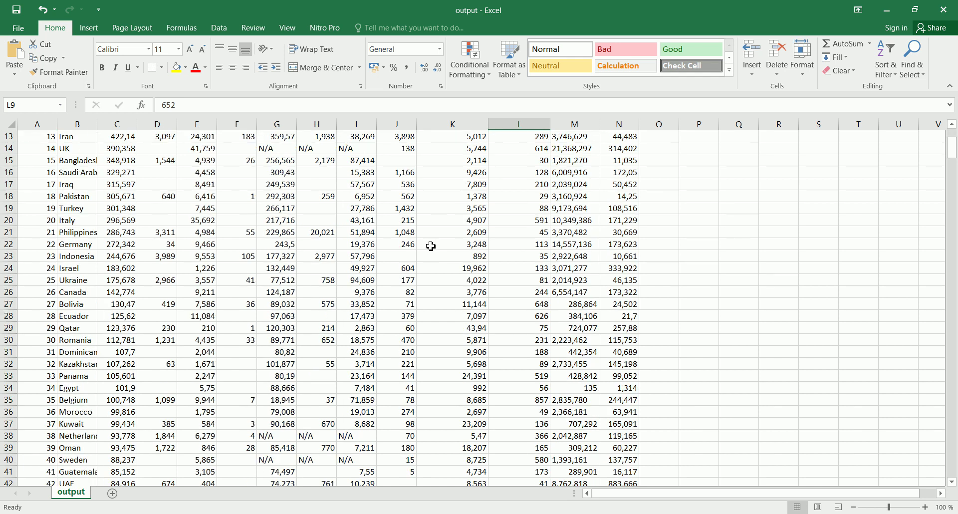
pyautogui.scroll(-20, 431, 246)
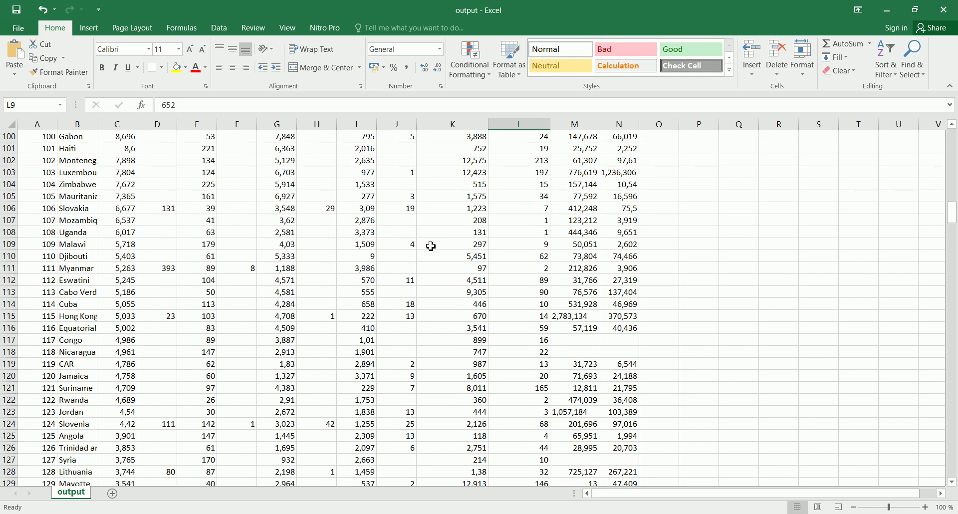
pyautogui.scroll(-8, 430, 246)
pyautogui.scroll(20, 431, 246)
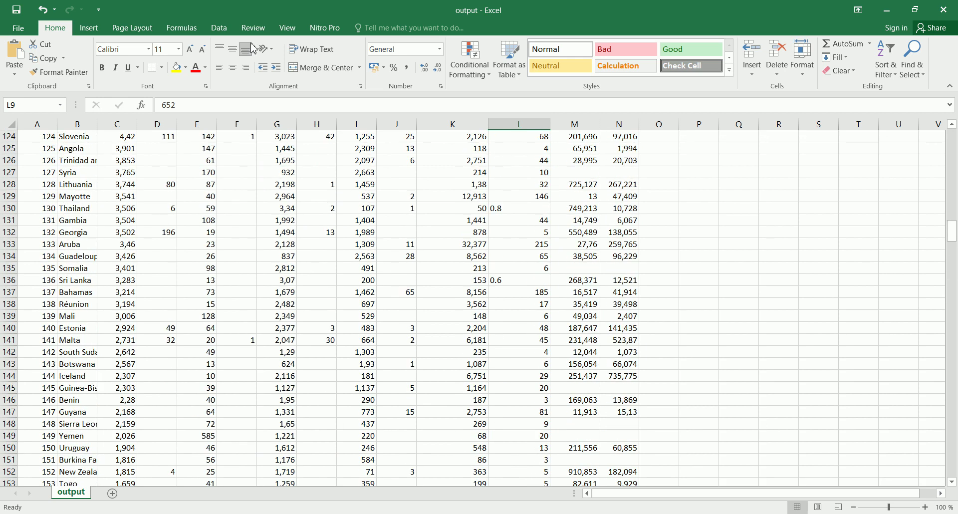
pyautogui.scroll(16, 126, 225)
pyautogui.scroll(20, 126, 225)
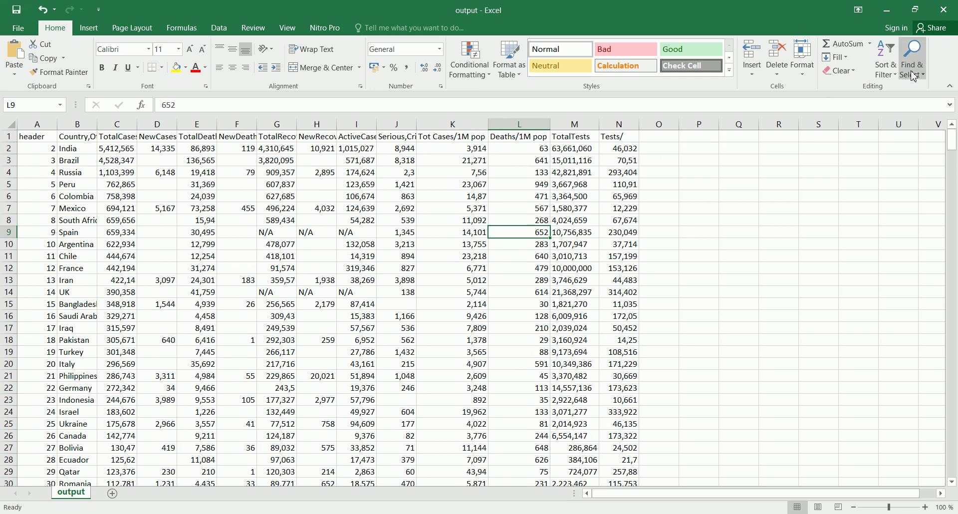
pyautogui.click(913, 74)
pyautogui.click(891, 117)
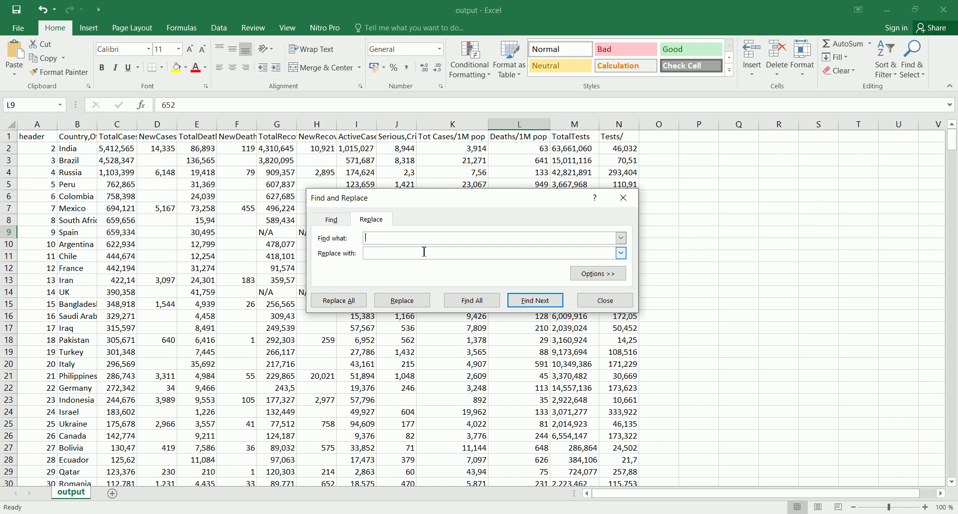
pyautogui.click(605, 300)
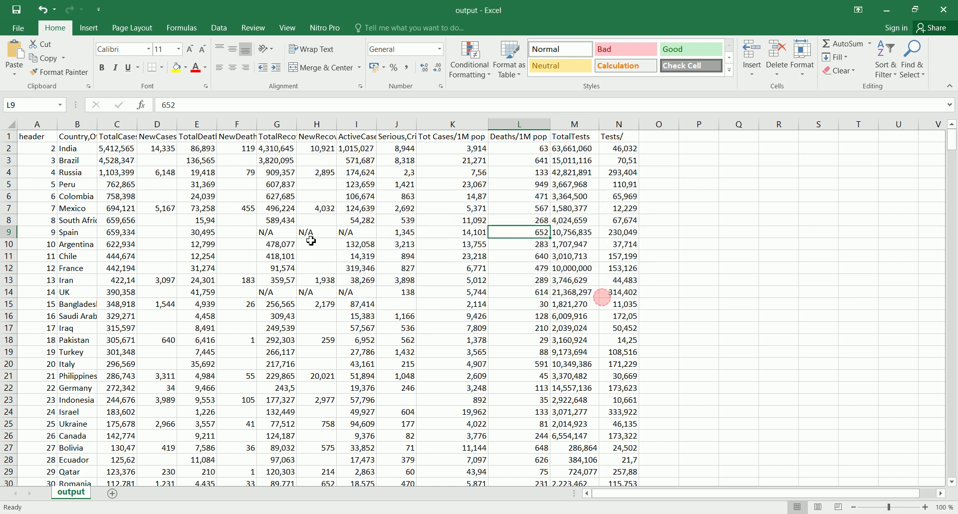
# Step: Shorten the header in cell B1 to "Country" by removing ",Other"
pyautogui.click(75, 140)
pyautogui.doubleClick(75, 139)
pyautogui.moveTo(88, 137); pyautogui.dragTo(131, 158)
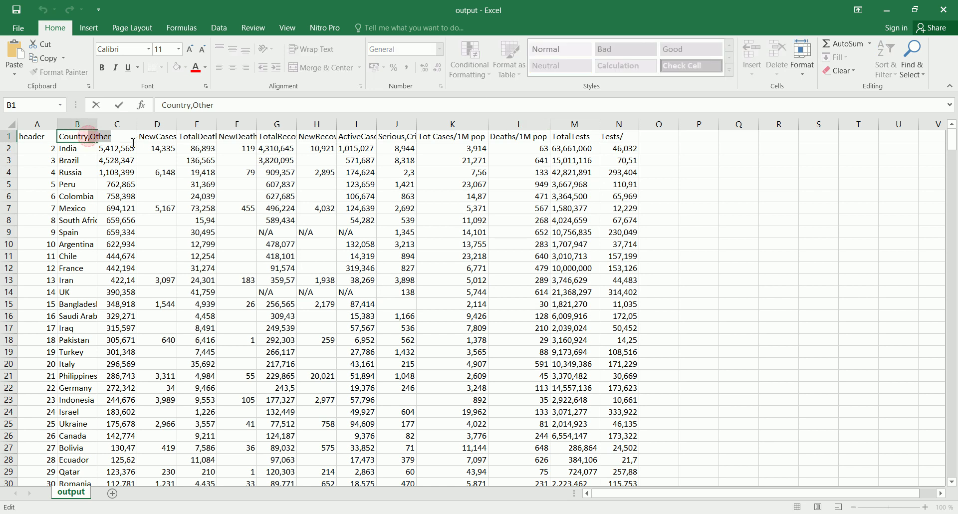
pyautogui.press('Delete')
pyautogui.click(119, 174)
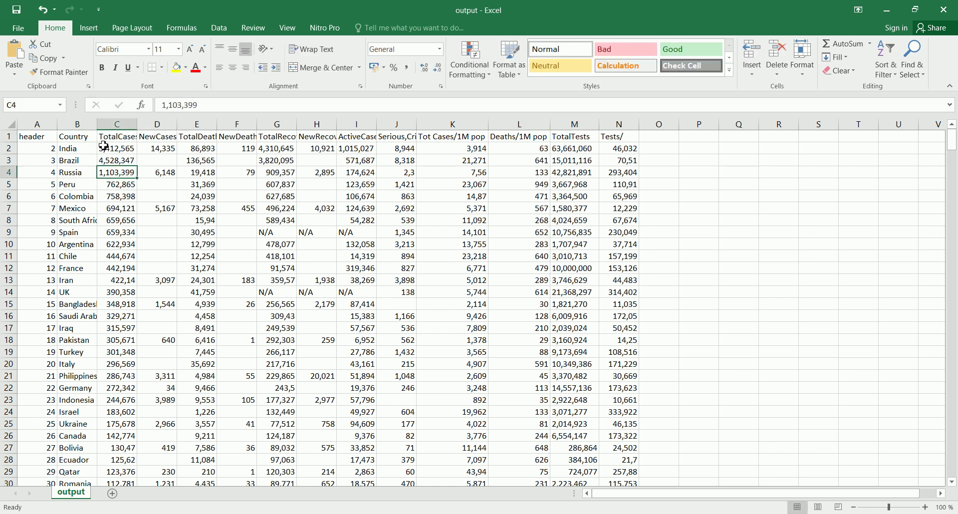
# Step: Replace every comma in the sheet with a period using Find and Replace
pyautogui.click(912, 60)
pyautogui.click(904, 103)
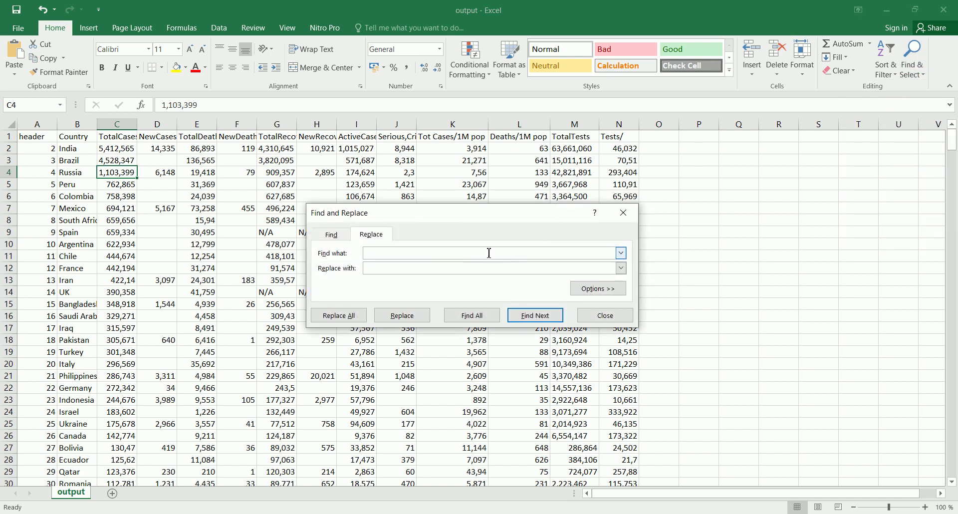
pyautogui.click(405, 270)
pyautogui.click(344, 315)
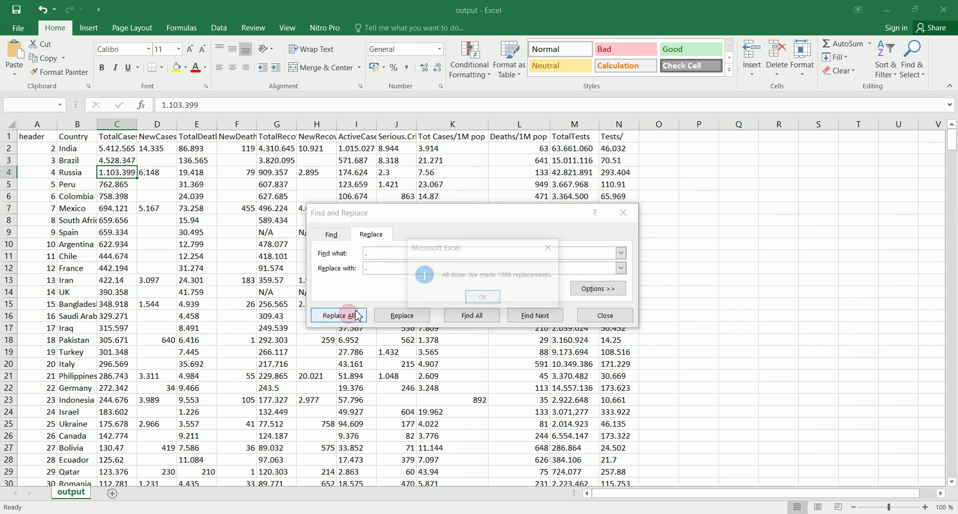
pyautogui.click(483, 298)
pyautogui.click(605, 315)
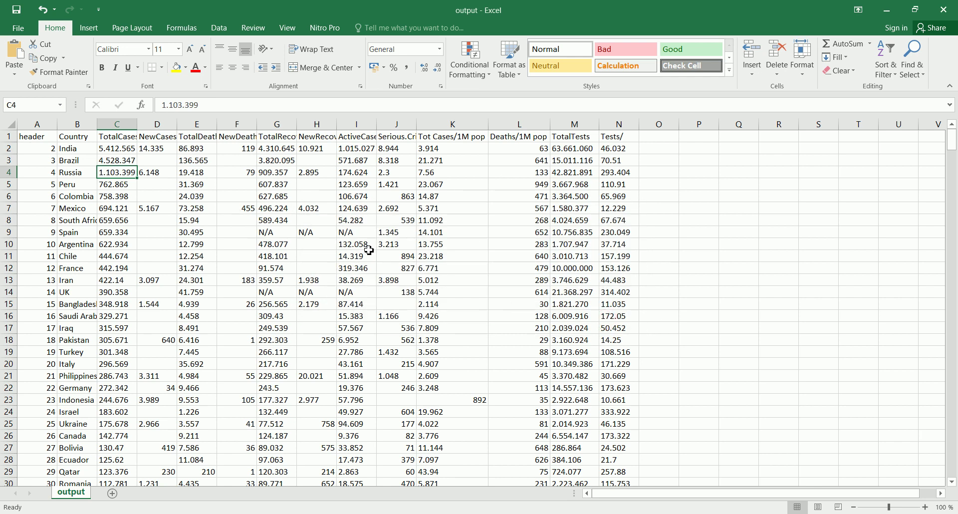
pyautogui.click(275, 151)
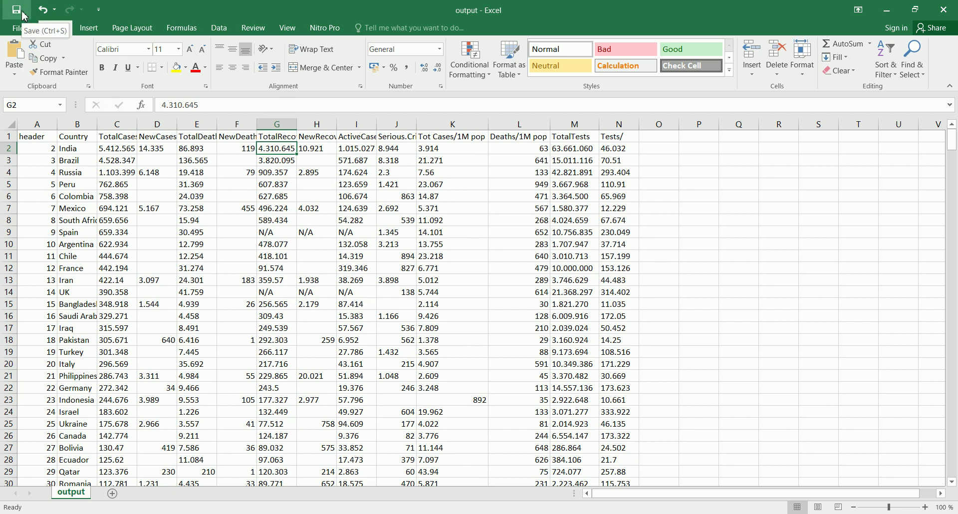
# Step: Save a copy of the sheet as "database" in CSV (Comma delimited) format in the Qgis Training folder, keeping that format
pyautogui.click(18, 28)
pyautogui.click(63, 142)
pyautogui.click(314, 126)
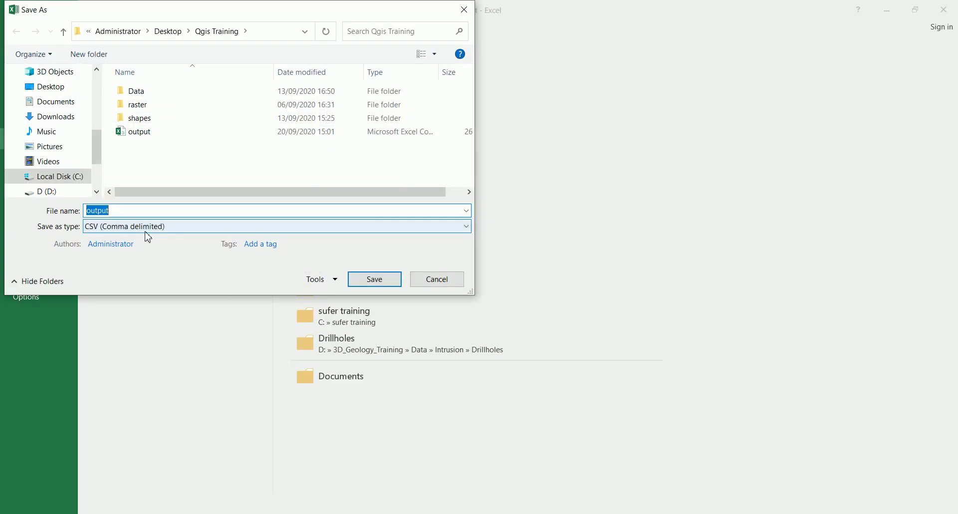
pyautogui.click(144, 209)
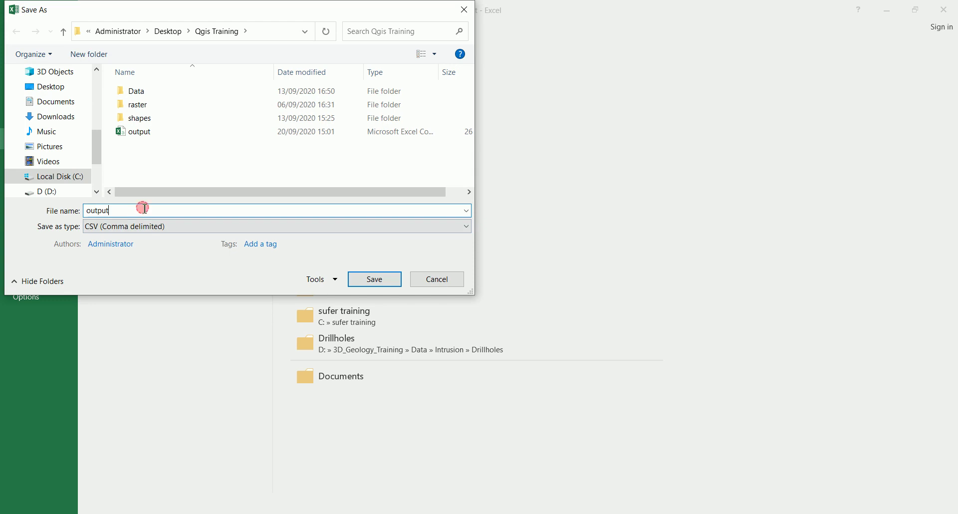
pyautogui.press('BackSpace')
pyautogui.press('BackSpace')
pyautogui.press('BackSpace')
pyautogui.press('BackSpace')
pyautogui.press('BackSpace')
pyautogui.press('BackSpace')
pyautogui.write('dat')
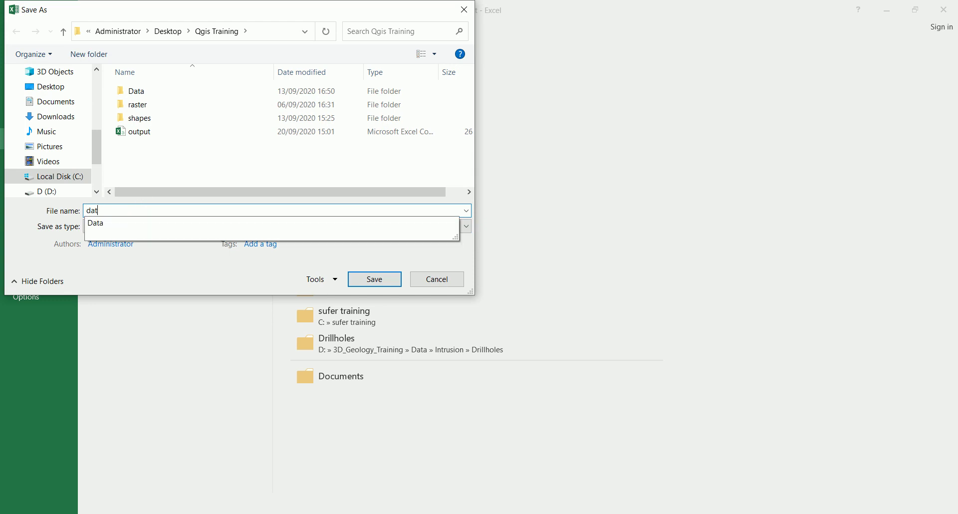
pyautogui.write('abase')
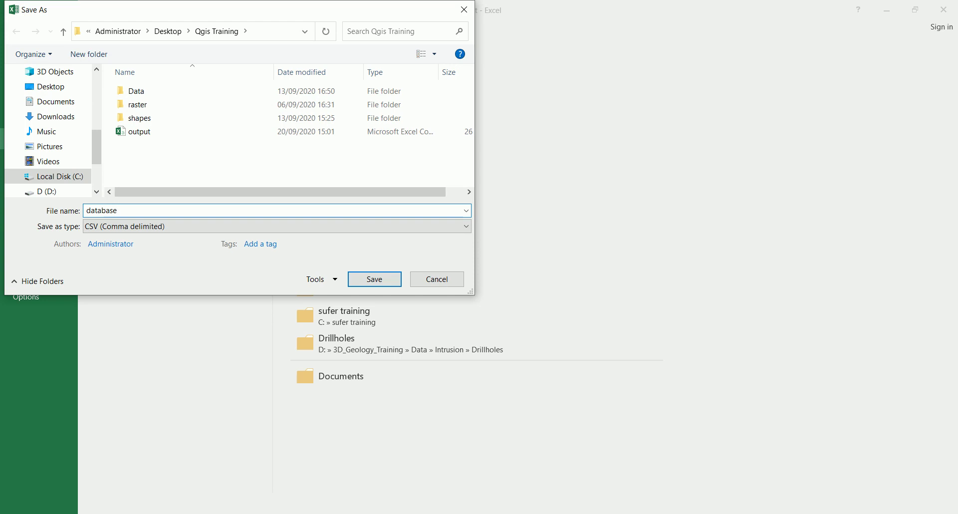
pyautogui.click(379, 279)
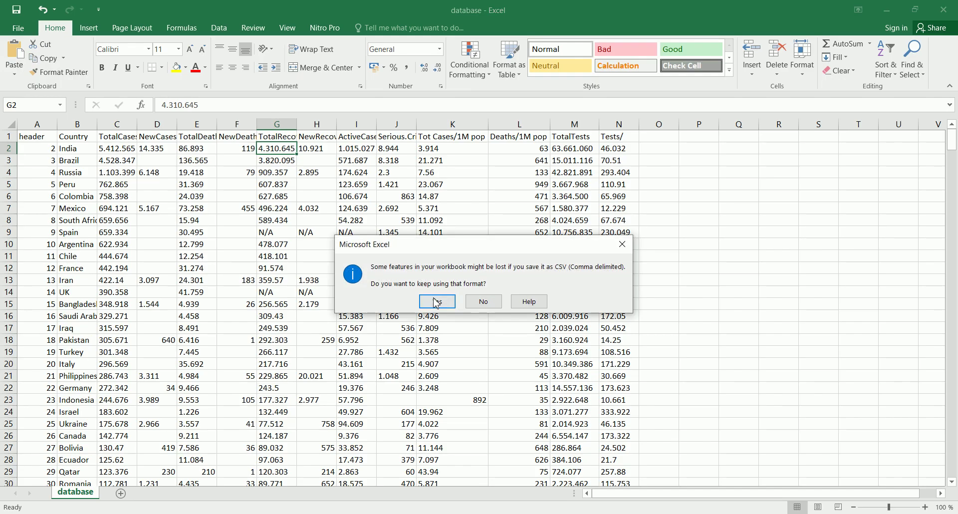
pyautogui.click(437, 301)
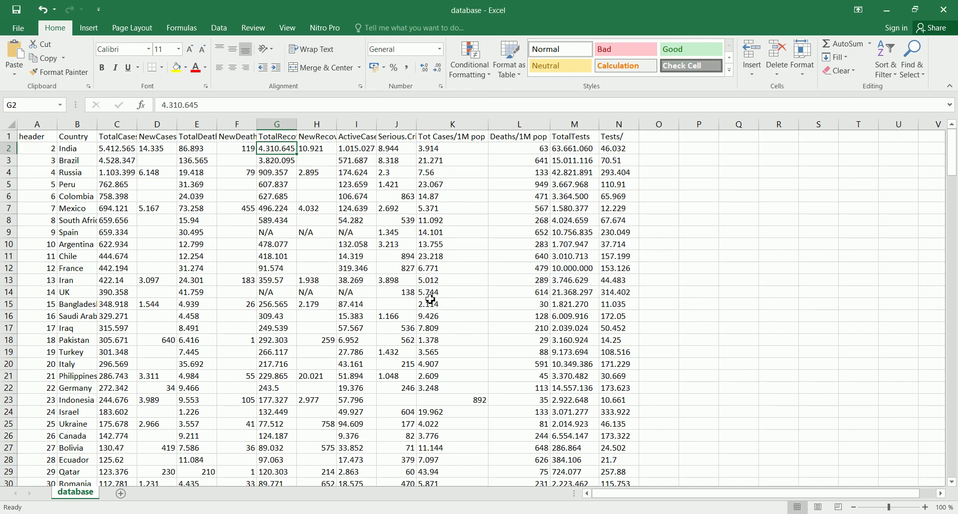
# Step: Close database.csv without saving again and return to the Qgis Training folder
pyautogui.click(943, 10)
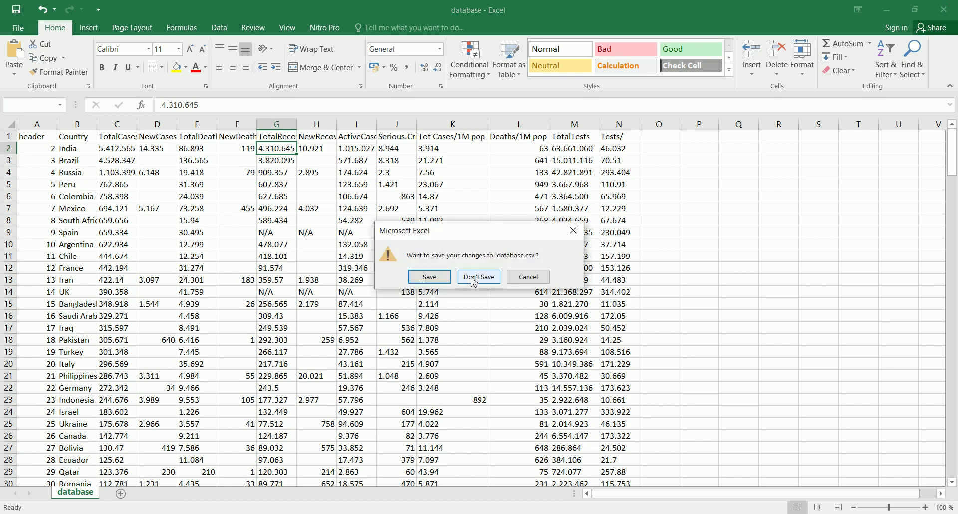
pyautogui.click(474, 278)
pyautogui.click(148, 141)
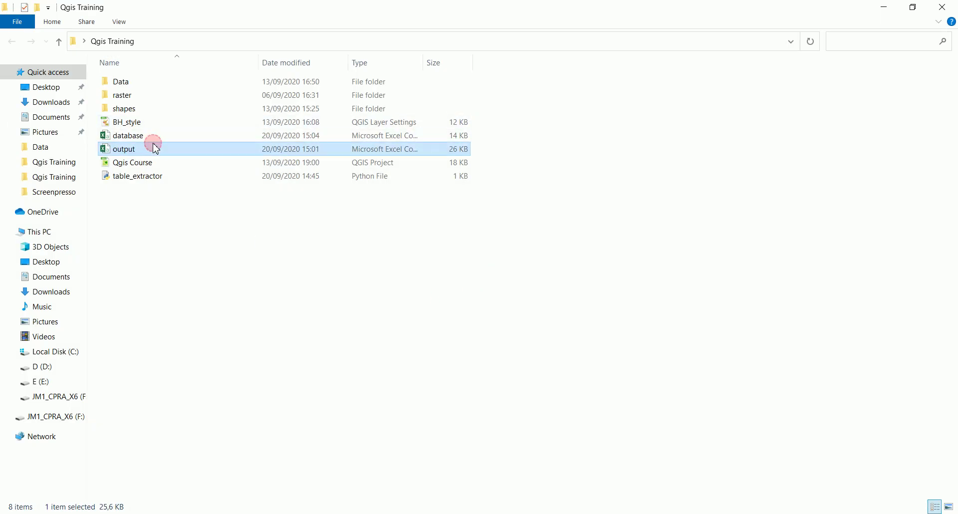
# Step: Switch to QGIS and choose database.csv from the Qgis Training folder as the source of a new delimited text layer
pyautogui.click(301, 348)
pyautogui.click(439, 509)
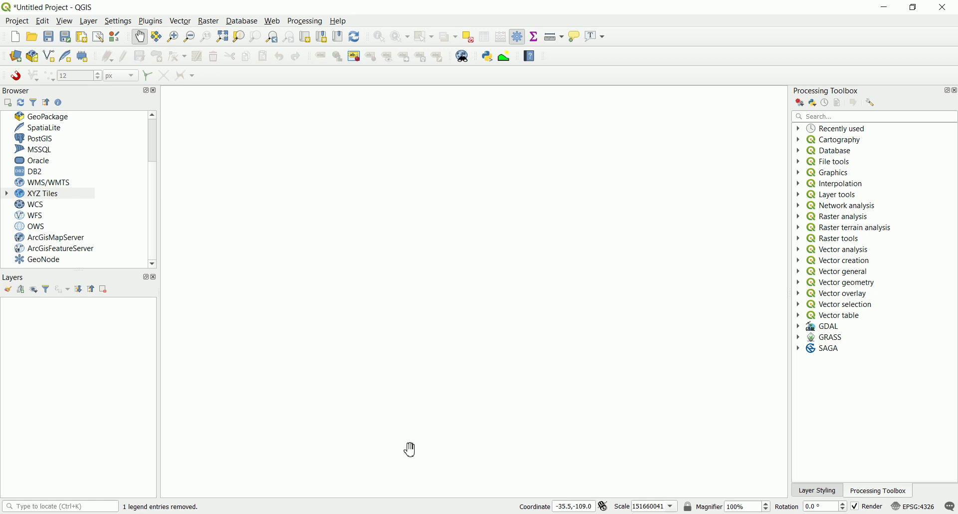
pyautogui.click(98, 22)
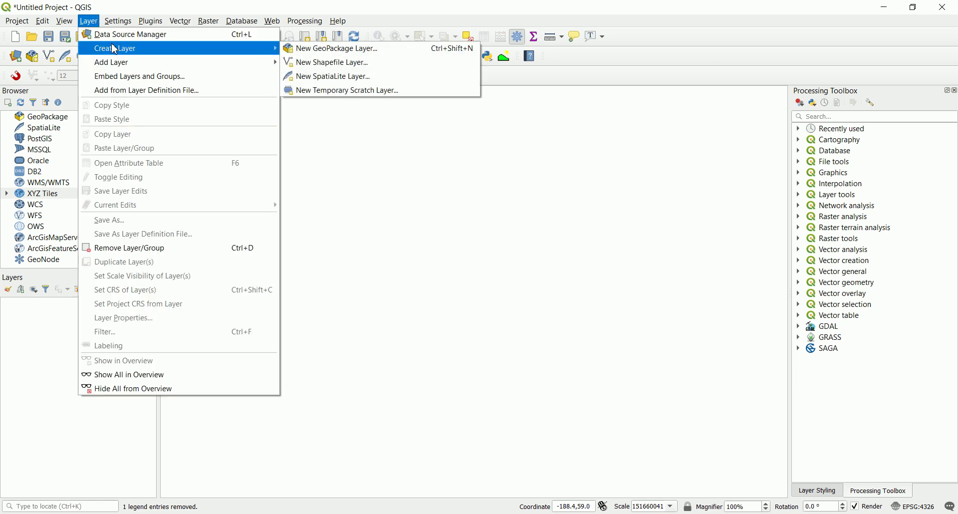
pyautogui.moveTo(117, 62)
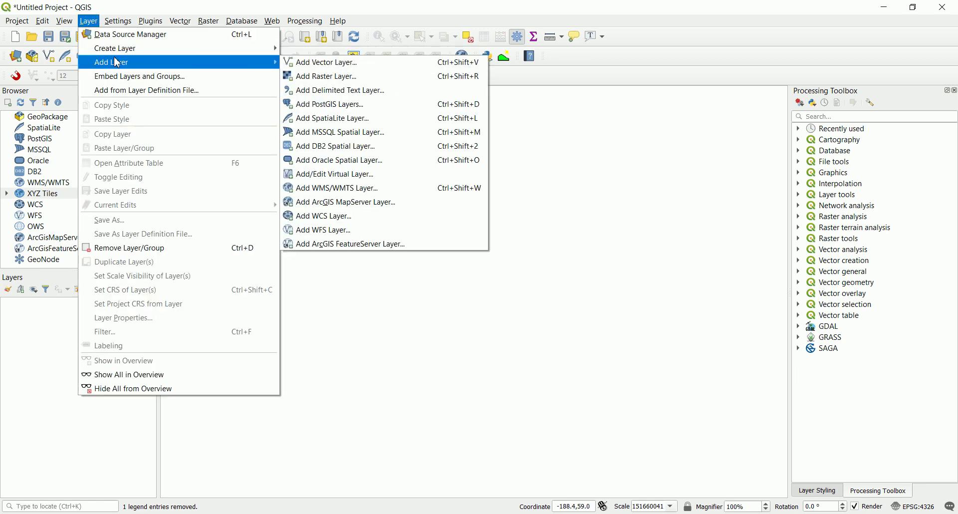
pyautogui.click(357, 93)
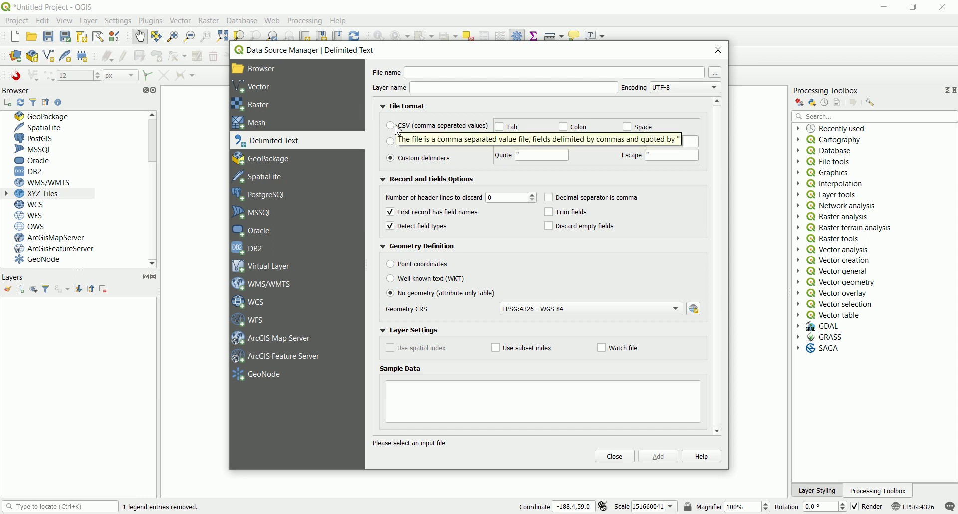
pyautogui.click(716, 73)
pyautogui.doubleClick(371, 192)
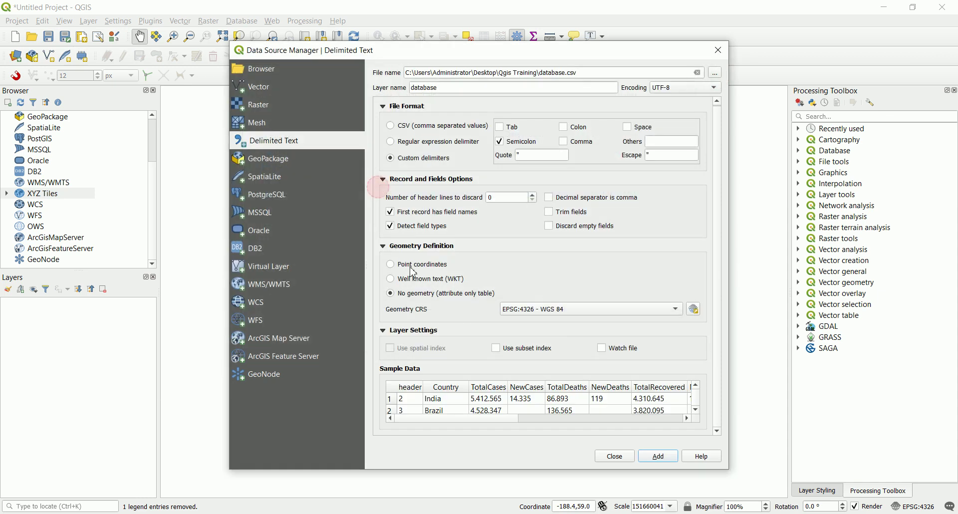
pyautogui.click(410, 265)
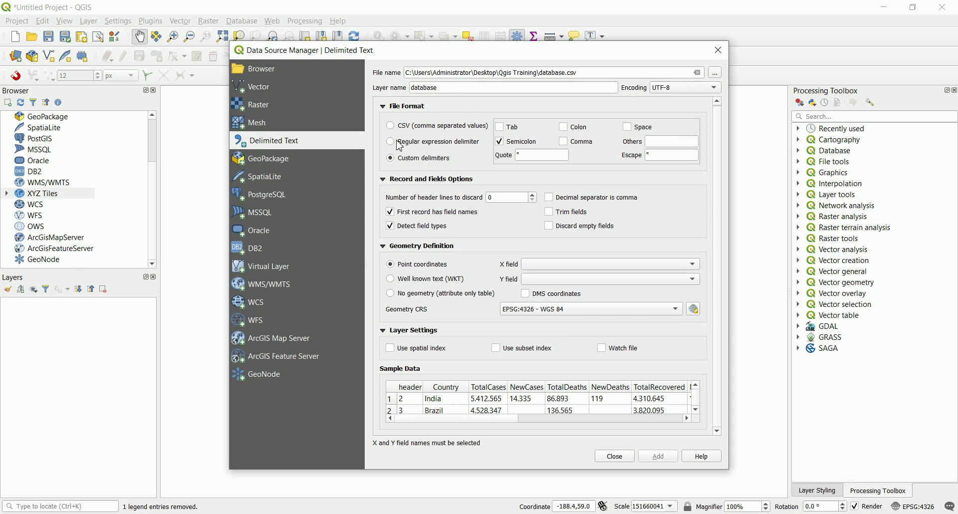
pyautogui.scroll(-2, 519, 404)
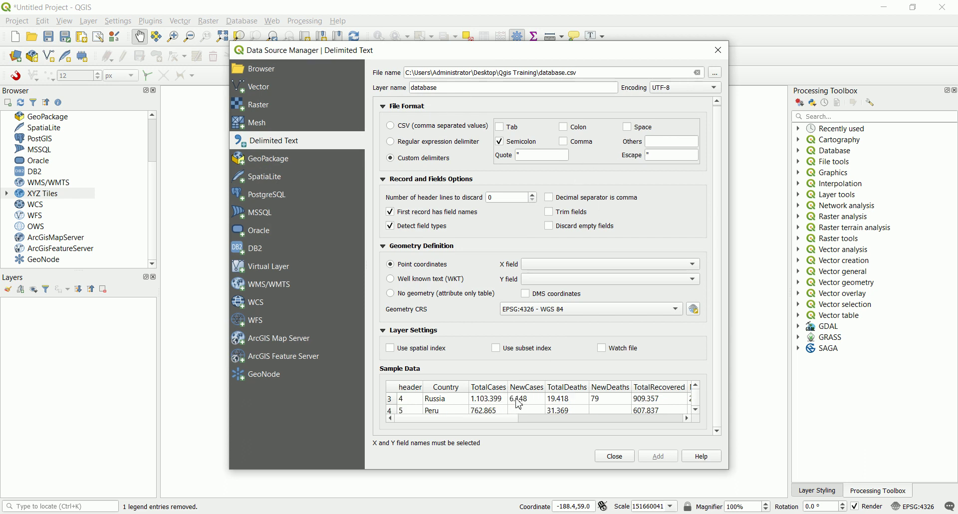
pyautogui.moveTo(480, 420)
pyautogui.mouseDown()
pyautogui.moveTo(519, 433)
pyautogui.moveTo(688, 428)
pyautogui.moveTo(482, 409)
pyautogui.mouseUp()
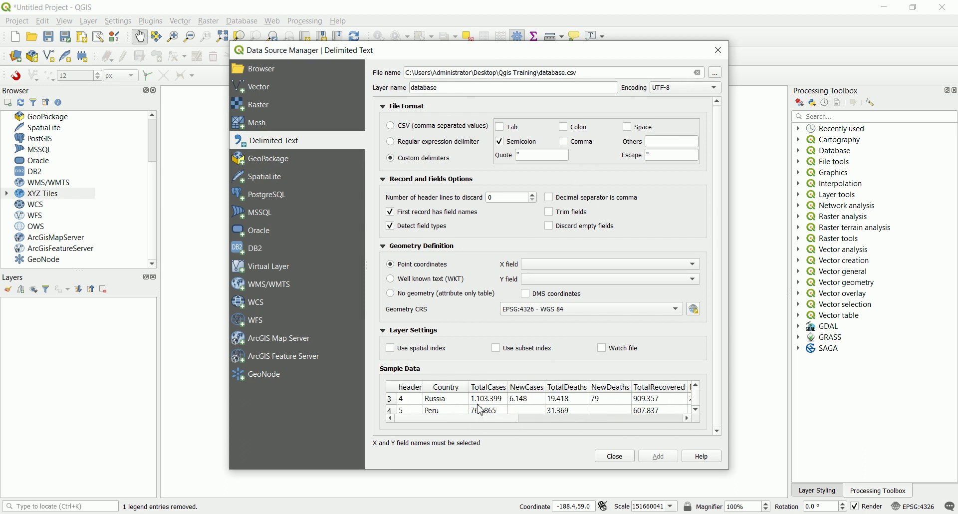
pyautogui.click(559, 268)
pyautogui.click(574, 252)
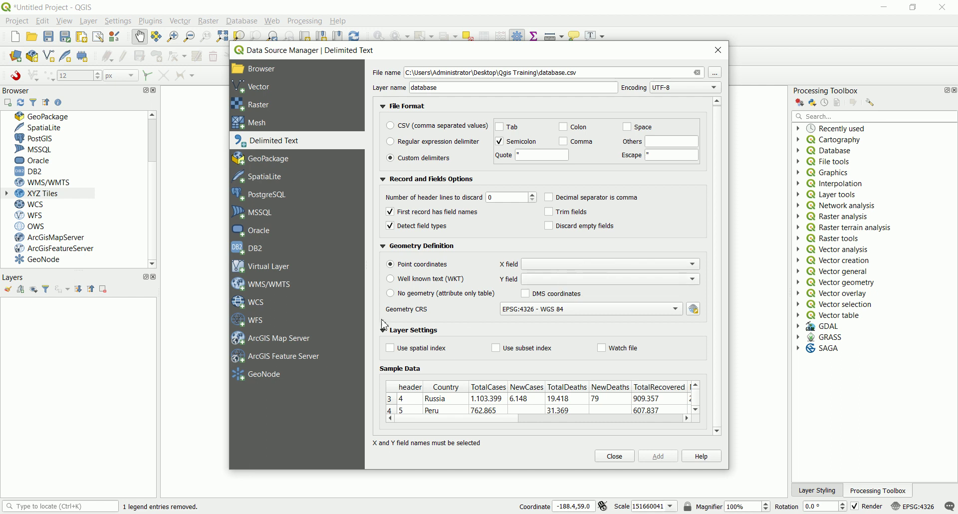
# Step: Define the database table as having no geometry, check its sample data and add it to the project
pyautogui.click(398, 295)
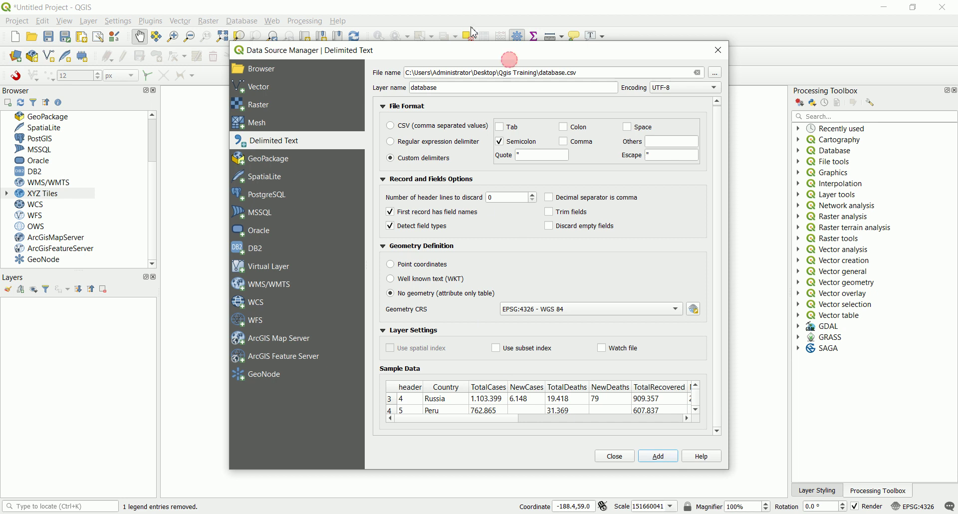
pyautogui.click(463, 423)
pyautogui.click(479, 419)
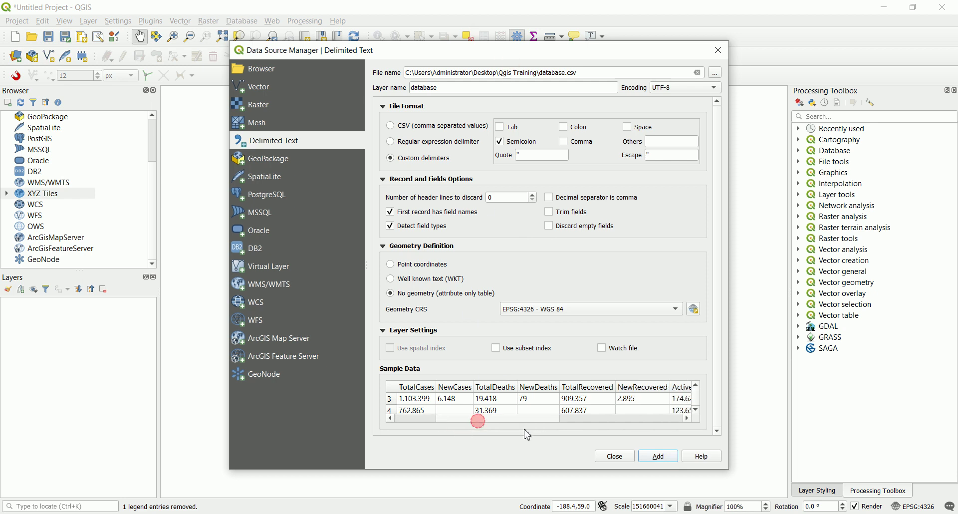
pyautogui.scroll(-5, 494, 404)
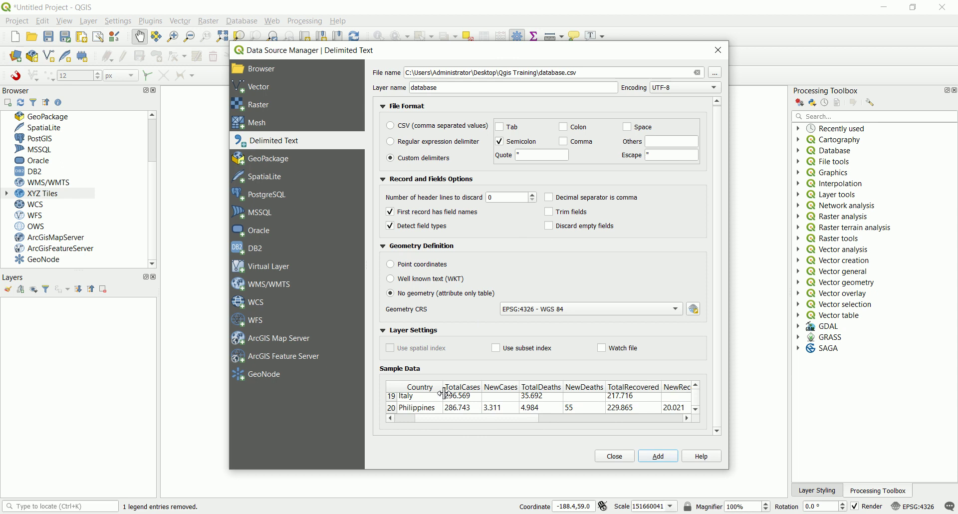
pyautogui.click(657, 458)
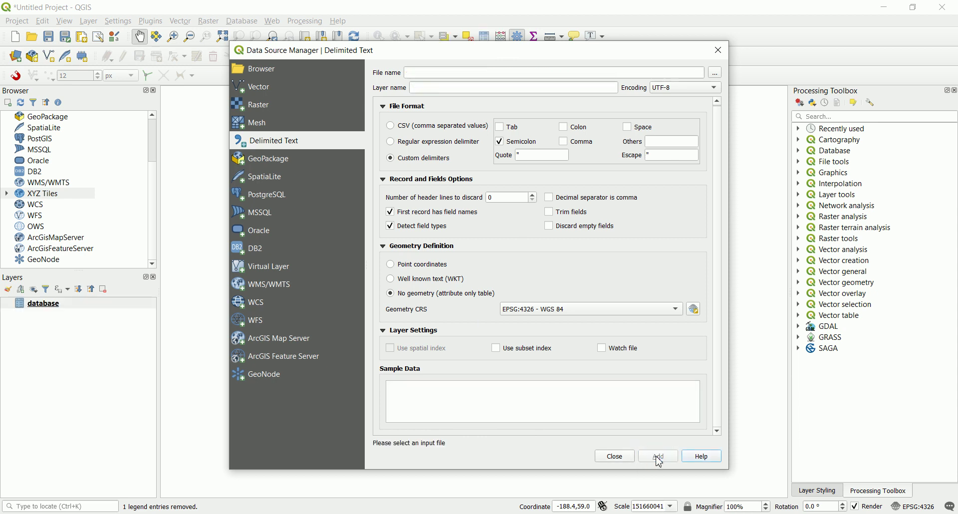
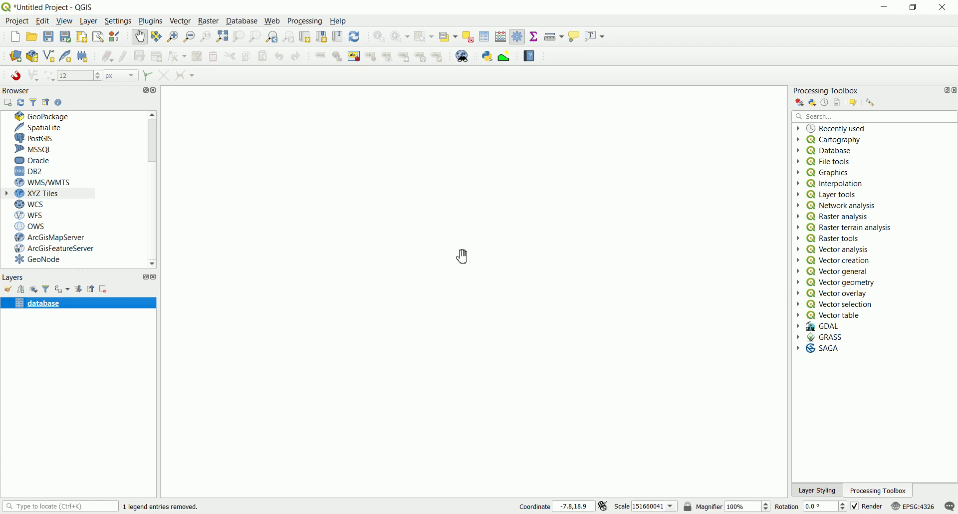
# Step: Add the built-in World Map layer to the project by entering its keyword as the map coordinate
pyautogui.click(574, 508)
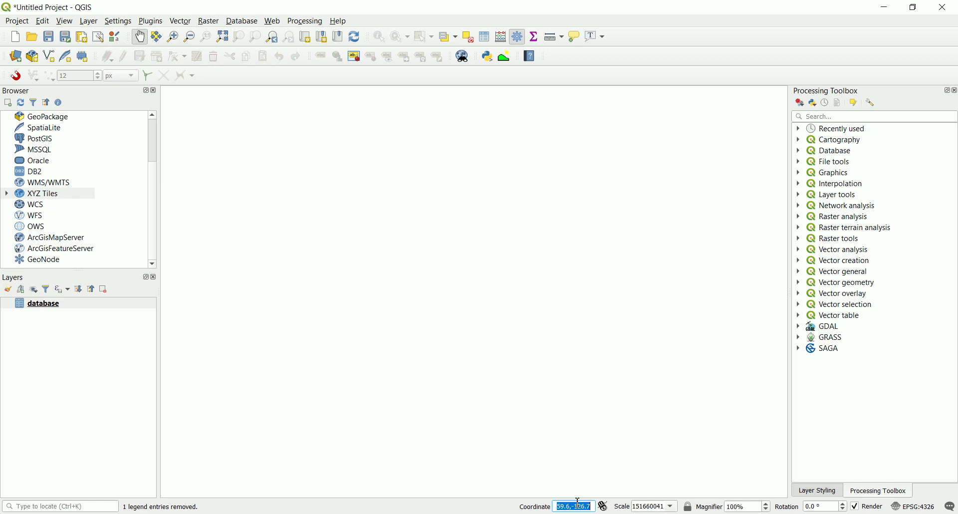
pyautogui.write('we')
pyautogui.press('Return')
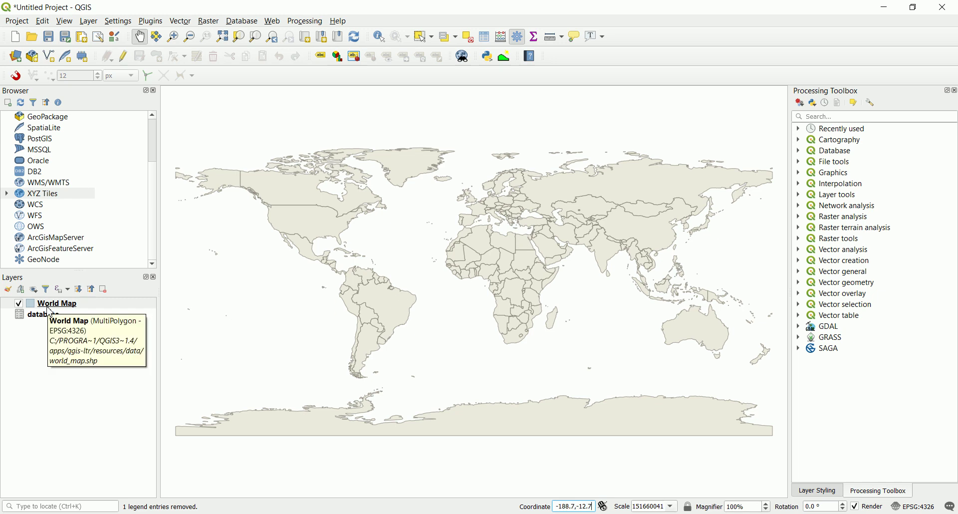
# Step: Examine the country names in the World Map attribute table, sorted ascending by SOVEREIGNT, and close the table
pyautogui.rightClick(52, 308)
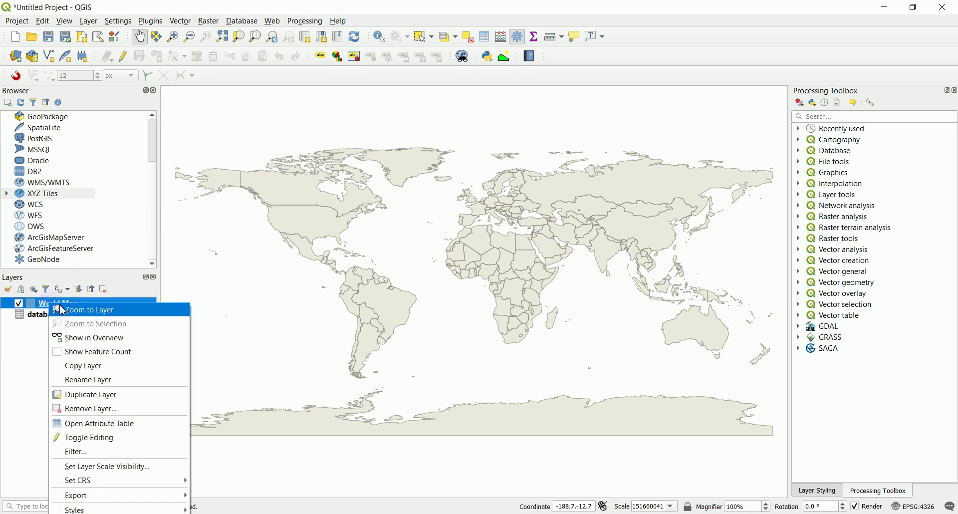
pyautogui.click(94, 426)
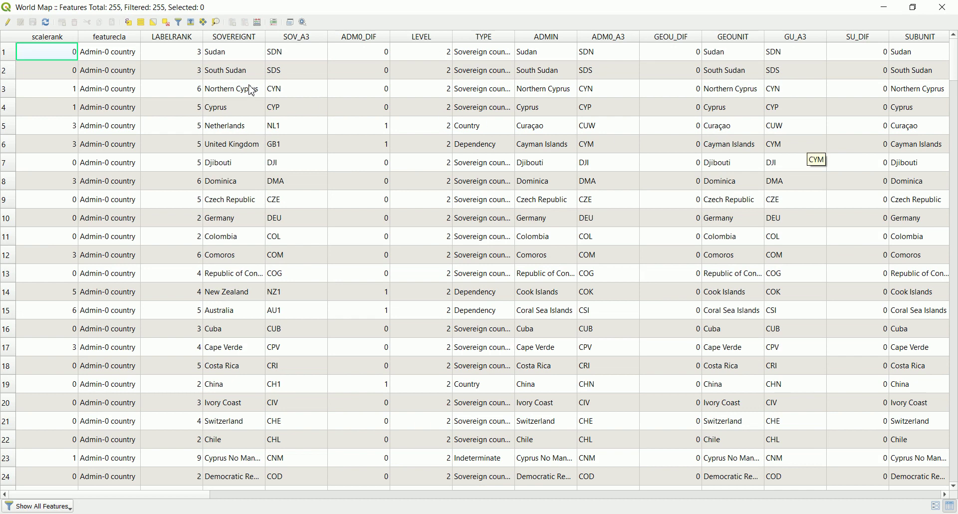
pyautogui.click(232, 38)
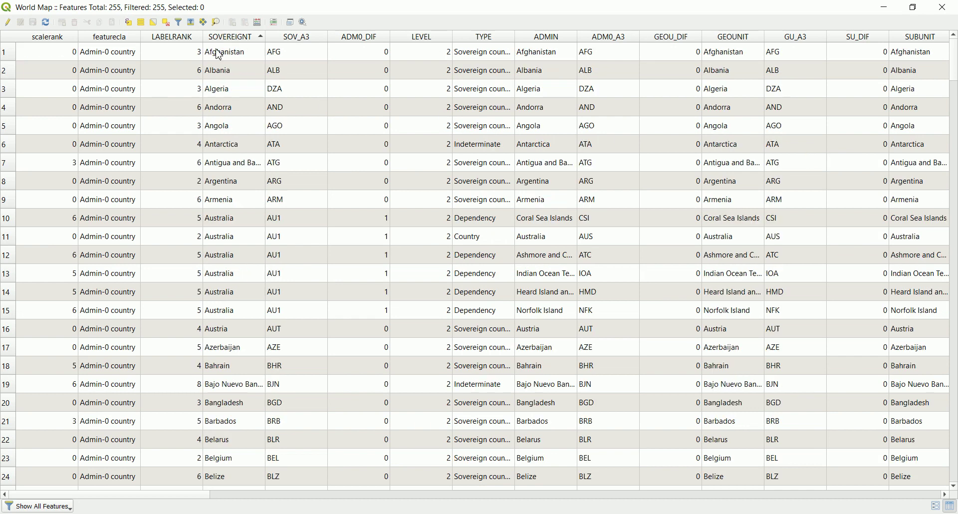
pyautogui.scroll(-4, 224, 188)
pyautogui.scroll(-1, 226, 190)
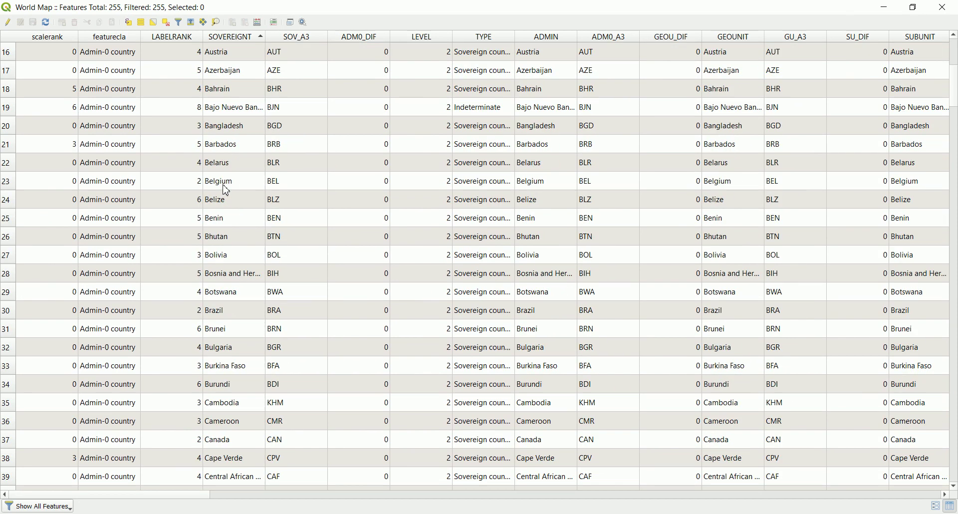
pyautogui.scroll(3, 225, 191)
pyautogui.scroll(-3, 222, 192)
pyautogui.scroll(-8, 222, 192)
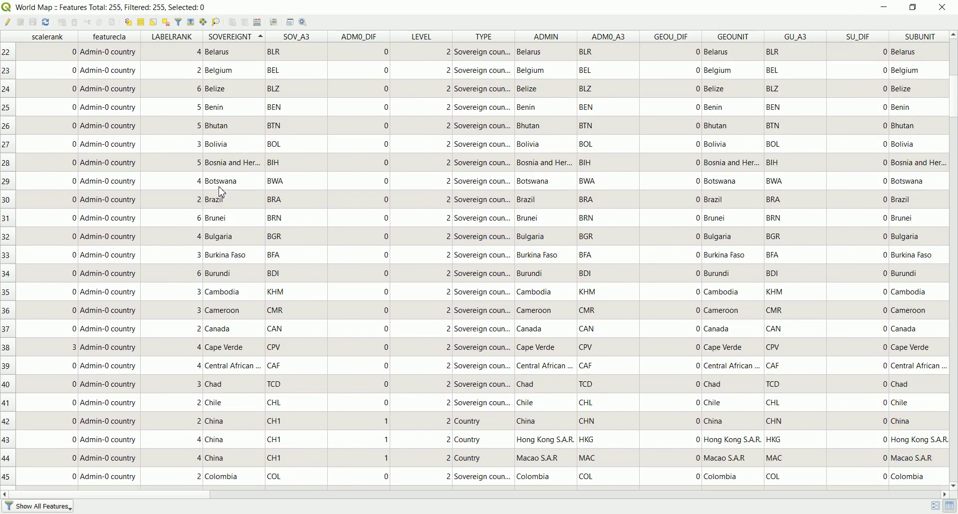
pyautogui.scroll(-20, 222, 192)
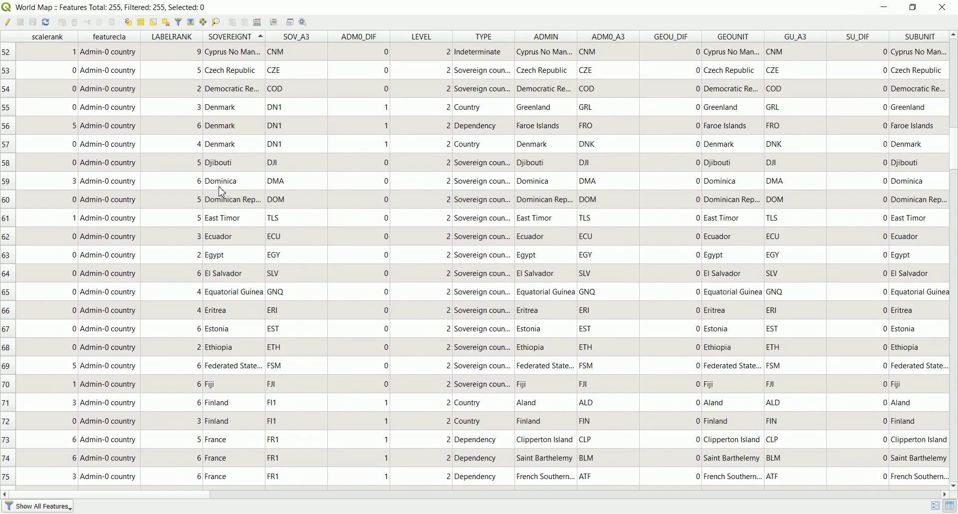
pyautogui.scroll(-10, 234, 269)
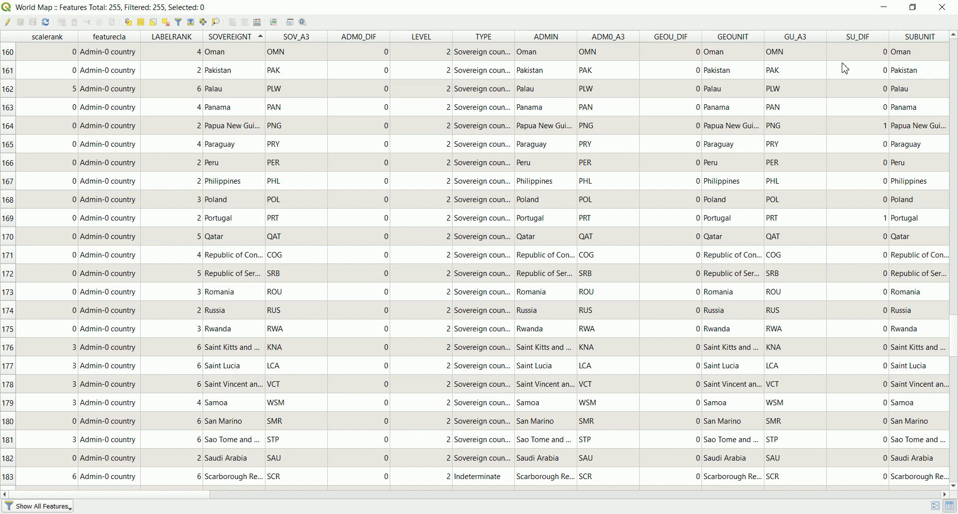
pyautogui.click(943, 7)
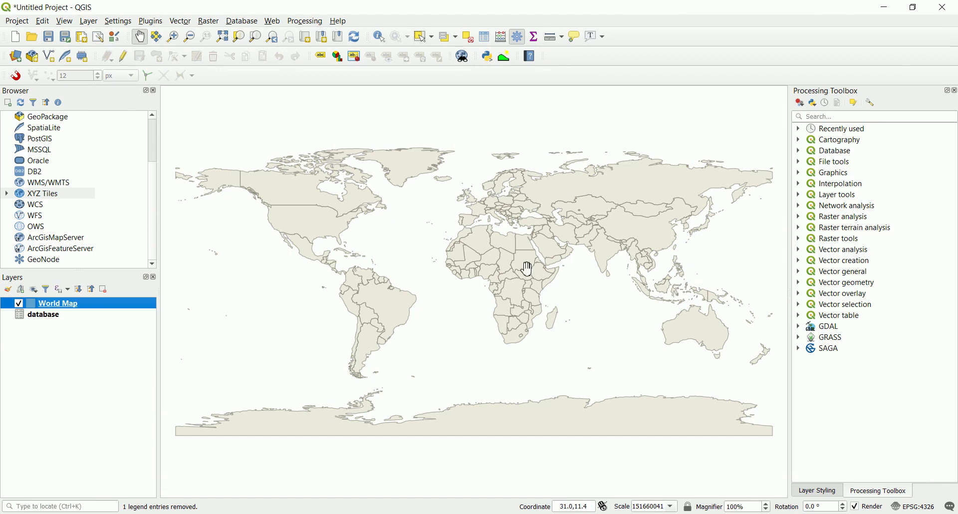
# Step: Set up a join on the World Map layer using database as join layer, Country as join field and SOVEREIGNT as target field
pyautogui.rightClick(56, 306)
pyautogui.click(100, 512)
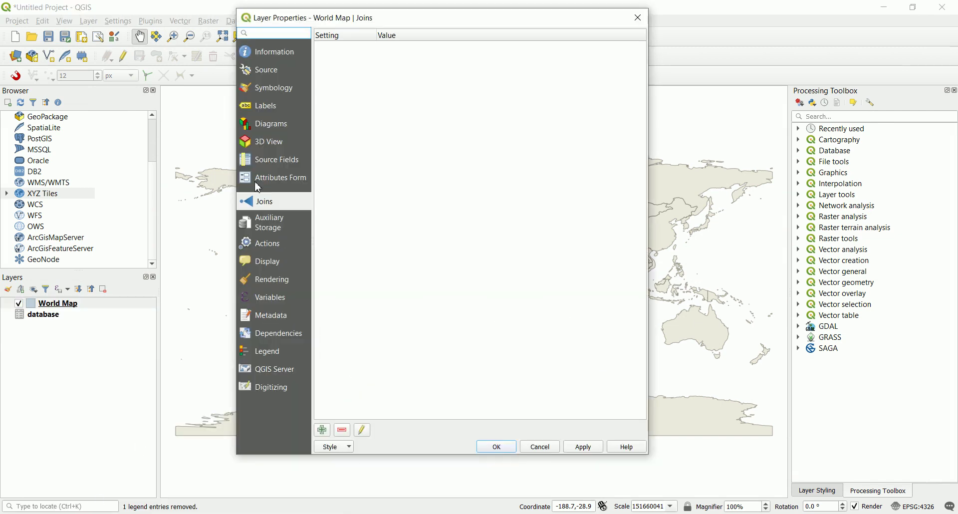
pyautogui.click(323, 431)
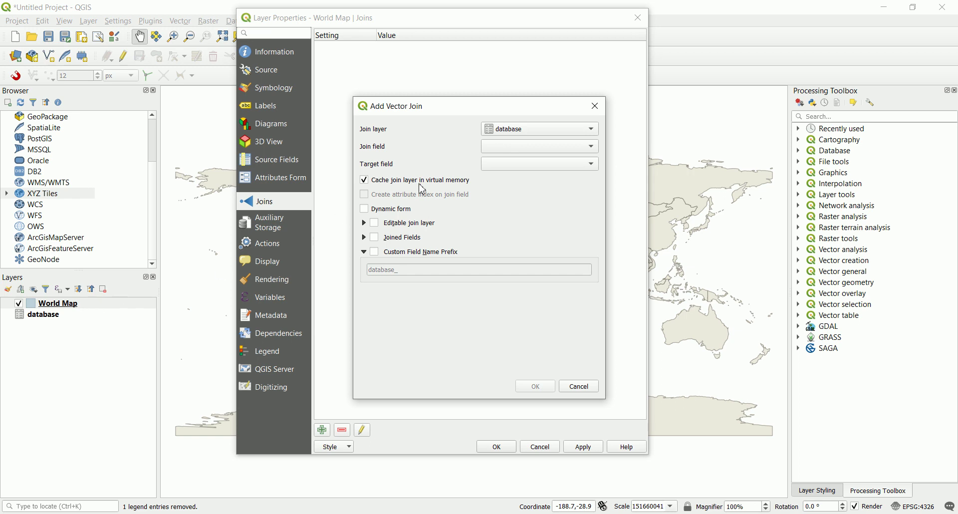
pyautogui.click(513, 148)
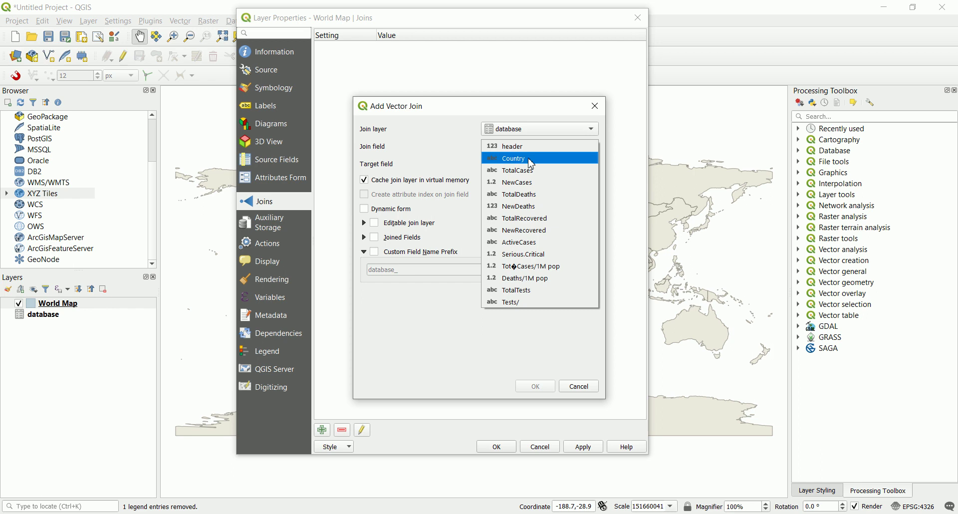
pyautogui.click(532, 160)
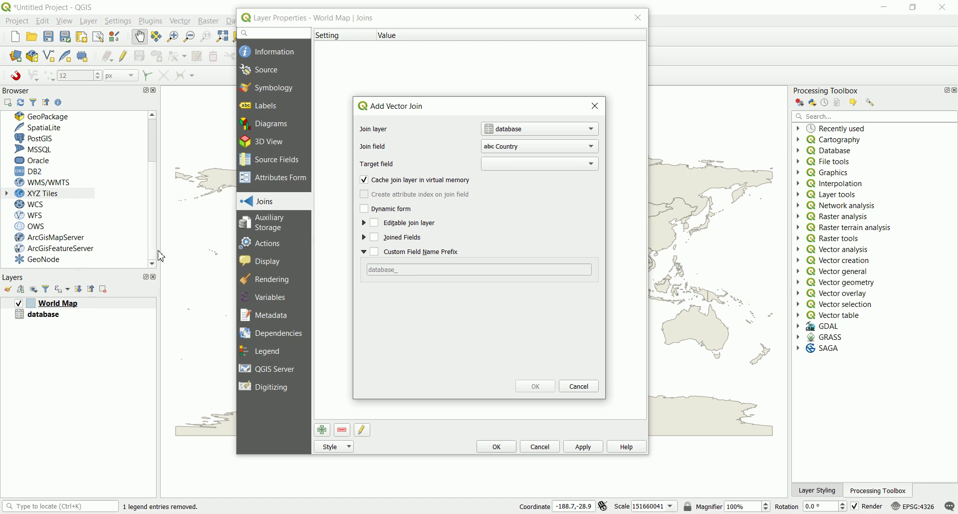
pyautogui.click(494, 170)
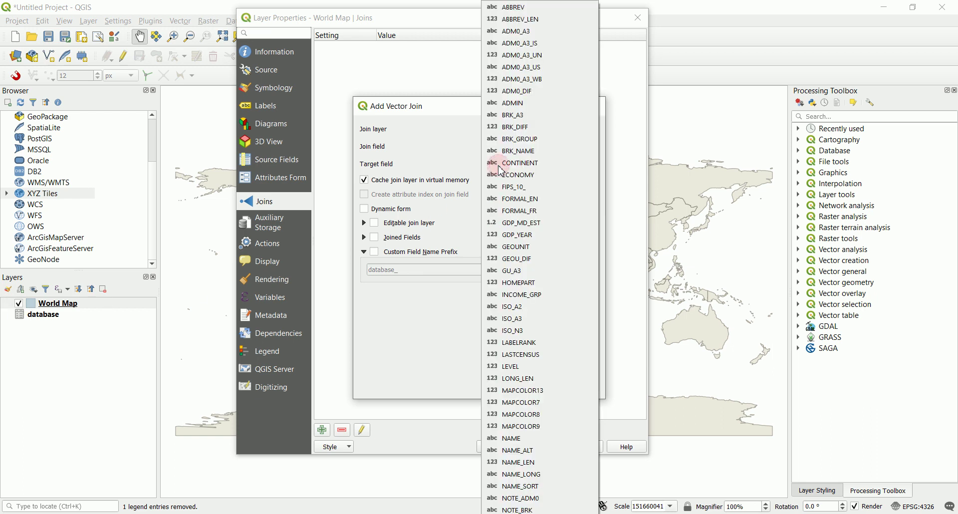
pyautogui.scroll(-4, 504, 280)
pyautogui.scroll(-1, 504, 282)
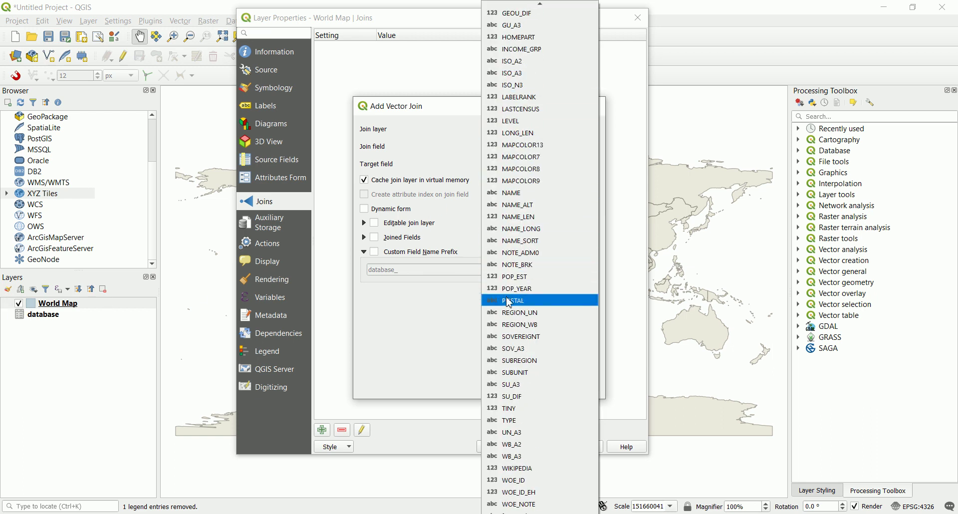
pyautogui.click(529, 338)
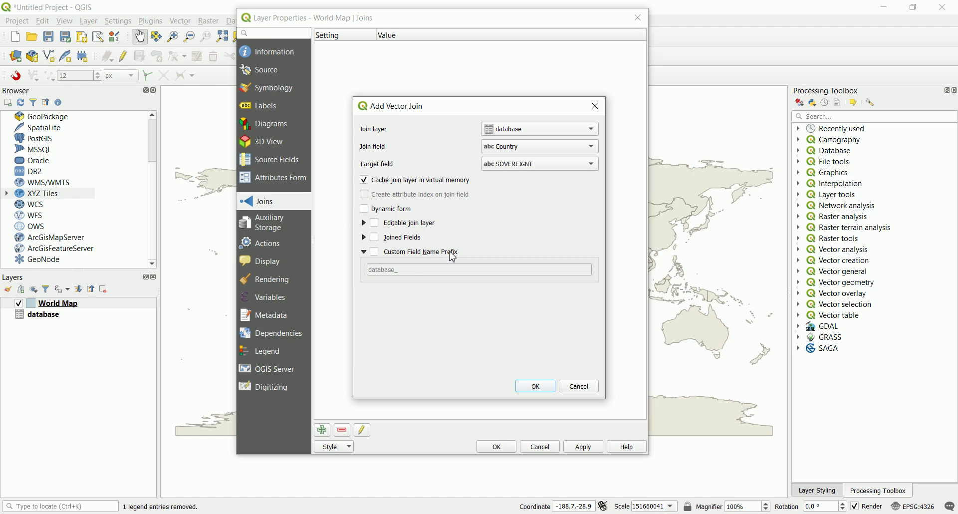
# Step: Enable the custom field name prefix "database_" for the join, and apply the join to the World Map layer
pyautogui.click(375, 252)
pyautogui.click(408, 269)
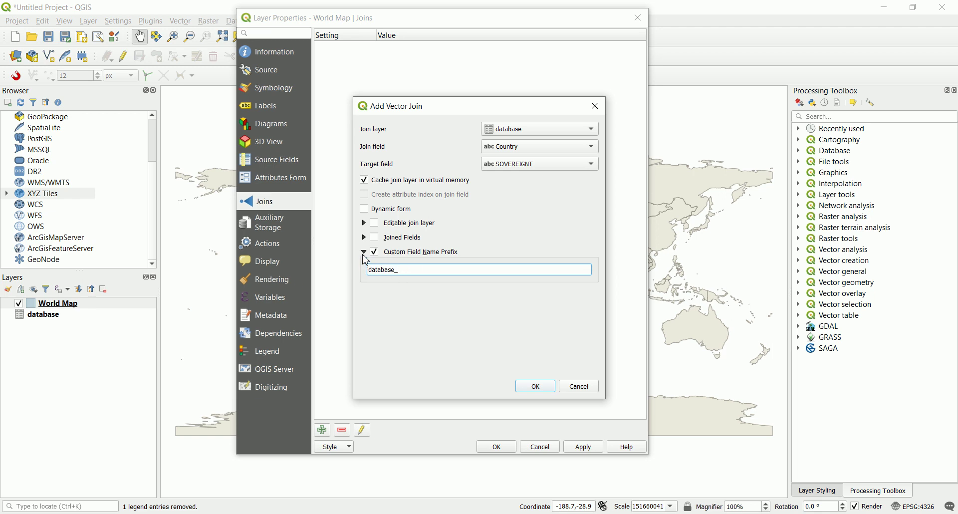
pyautogui.click(364, 253)
pyautogui.click(365, 252)
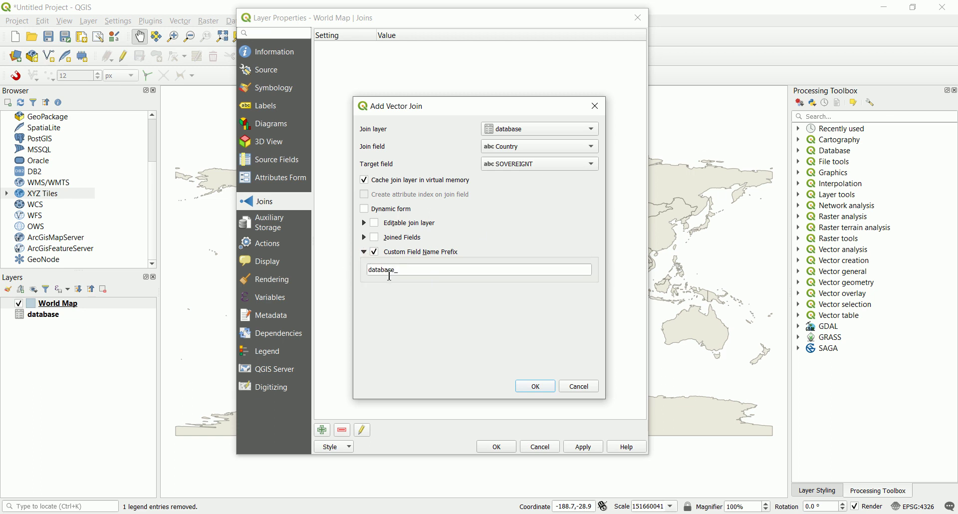
pyautogui.click(533, 387)
pyautogui.click(495, 447)
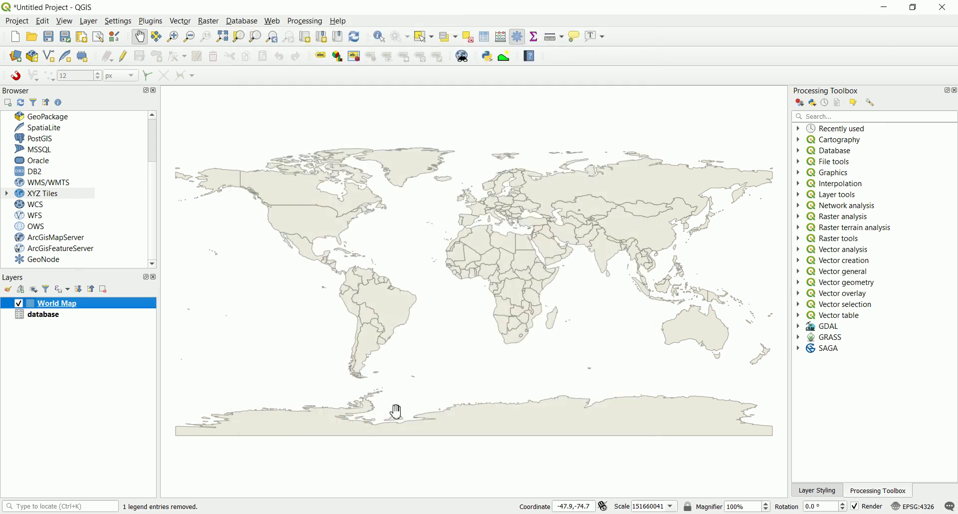
# Step: Open the World Map attribute table, select the Belgium row and widen the joined database_TotalCases column
pyautogui.rightClick(60, 303)
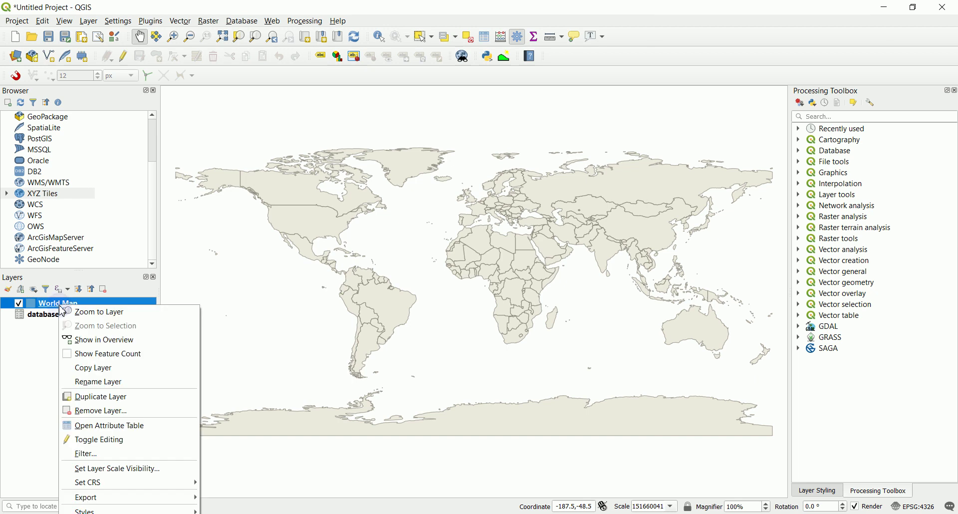
pyautogui.click(103, 424)
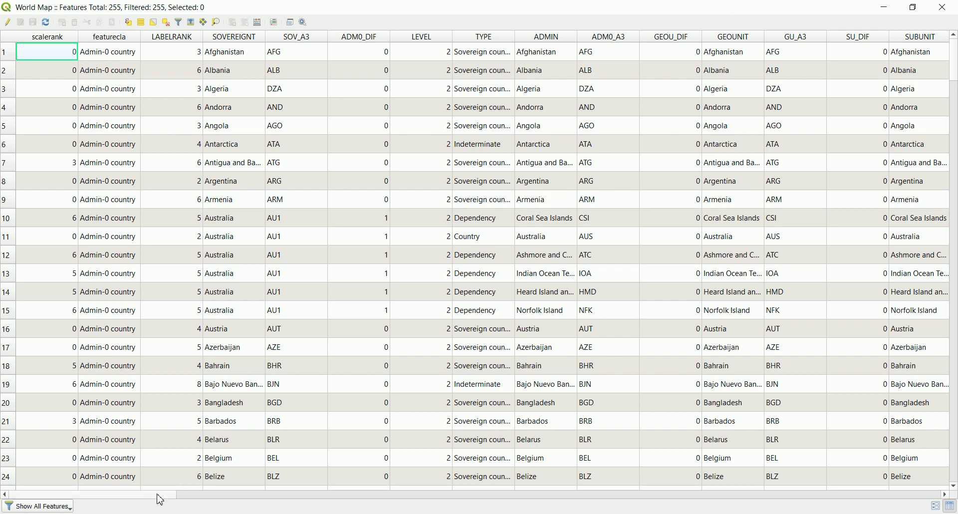
pyautogui.click(226, 464)
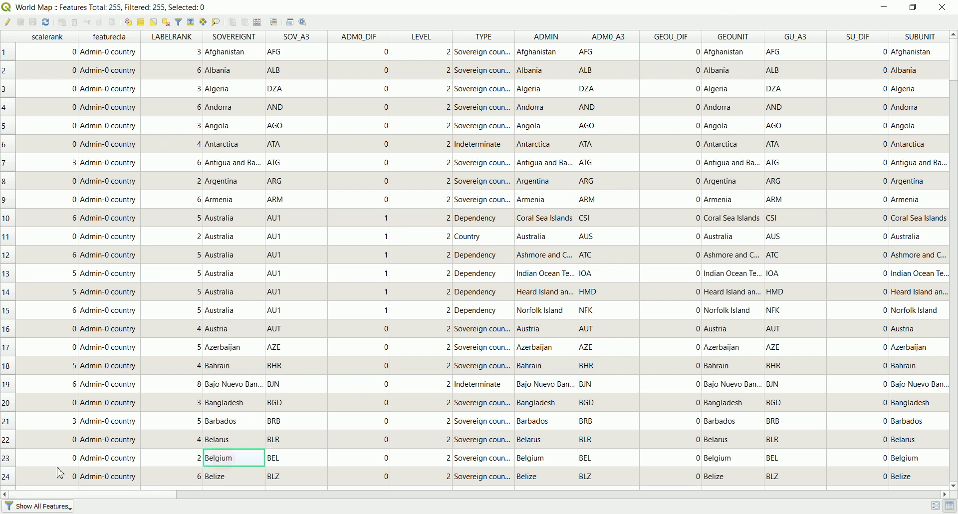
pyautogui.click(12, 458)
pyautogui.moveTo(94, 497); pyautogui.dragTo(752, 479)
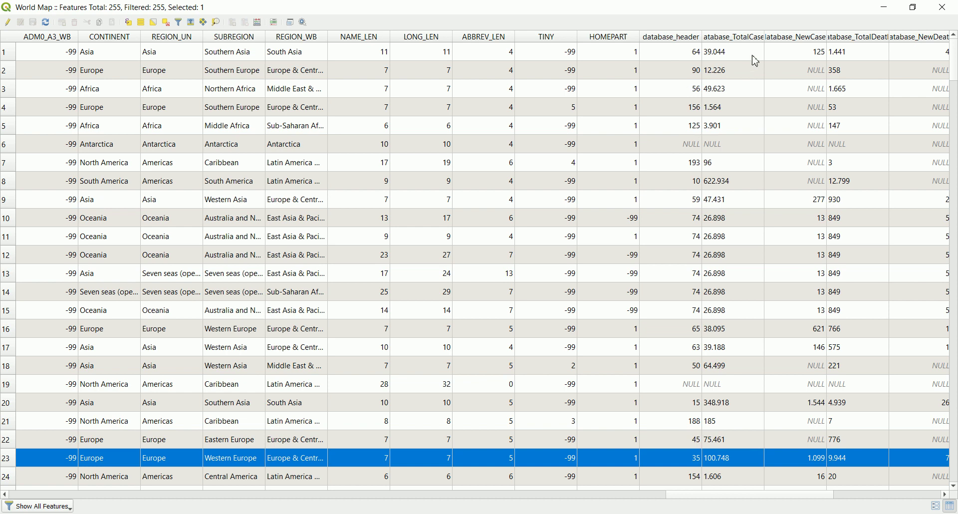
pyautogui.moveTo(766, 40); pyautogui.dragTo(799, 39)
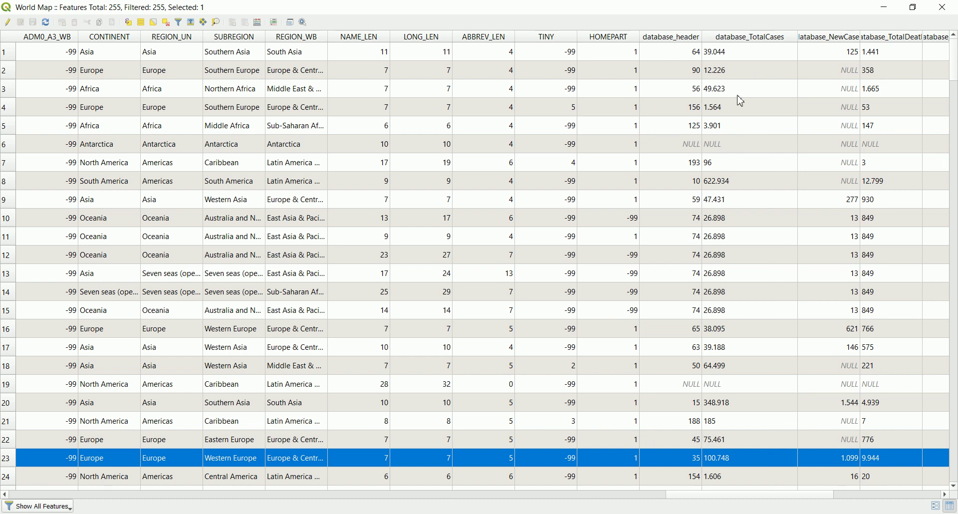
# Step: Select the India row, compare its database_TotalCases value with the total cases on the Worldometer page, and close the attribute table
pyautogui.moveTo(693, 497); pyautogui.dragTo(240, 493)
pyautogui.scroll(-20, 169, 260)
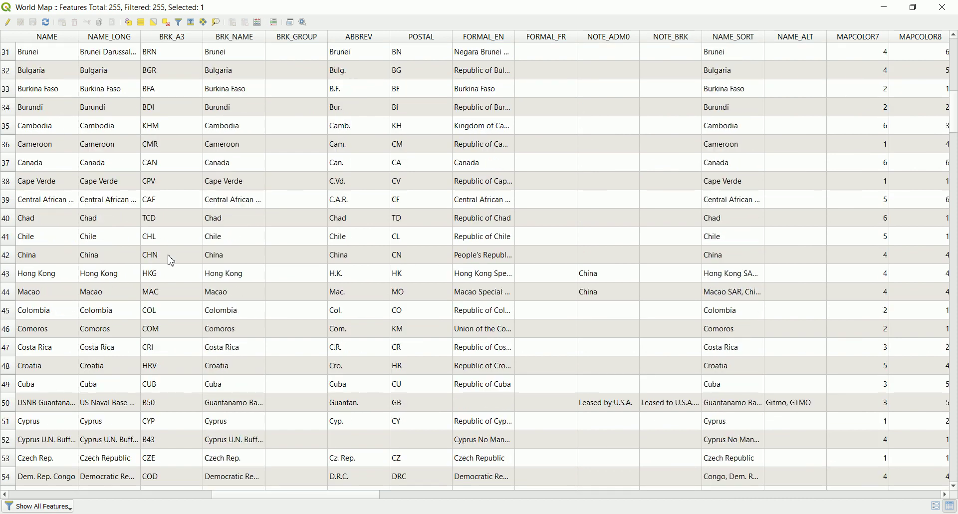
pyautogui.scroll(-5, 170, 260)
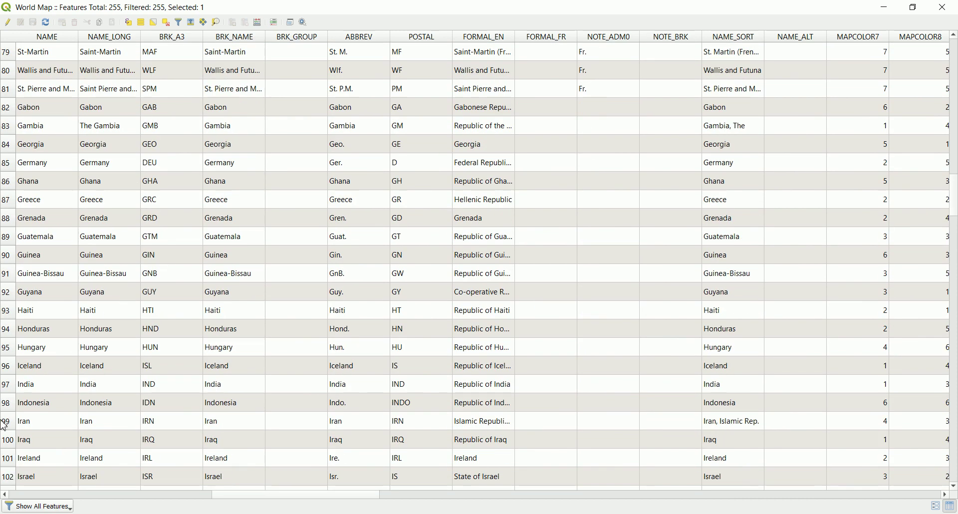
pyautogui.click(9, 386)
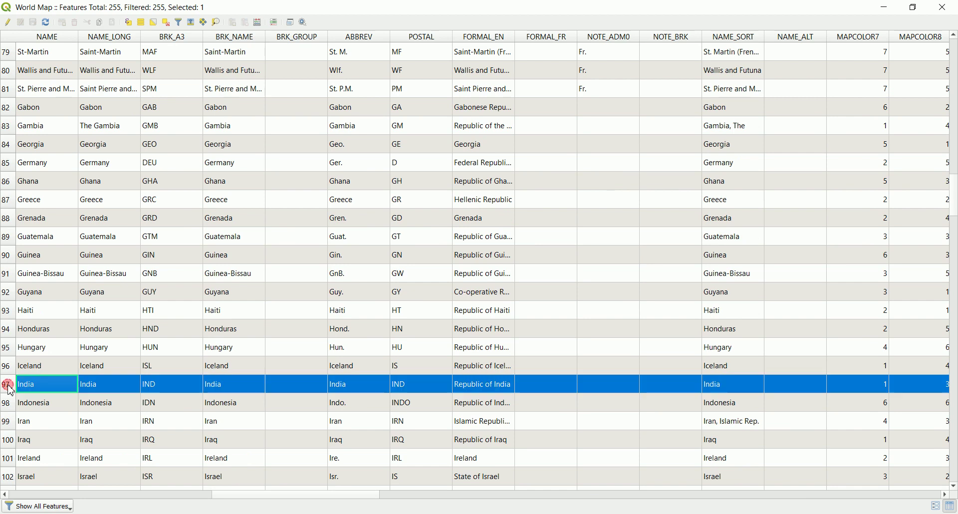
pyautogui.moveTo(334, 495); pyautogui.dragTo(568, 502)
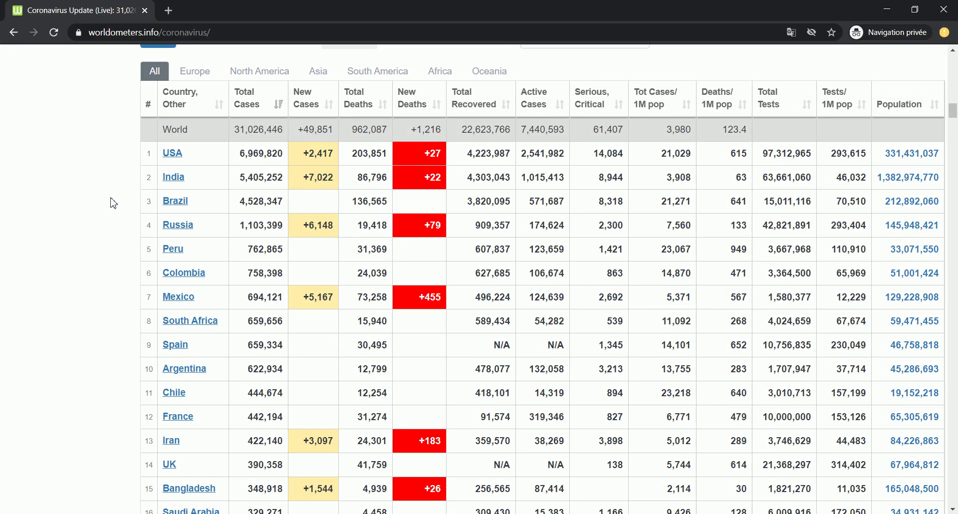
pyautogui.moveTo(237, 177); pyautogui.dragTo(289, 179)
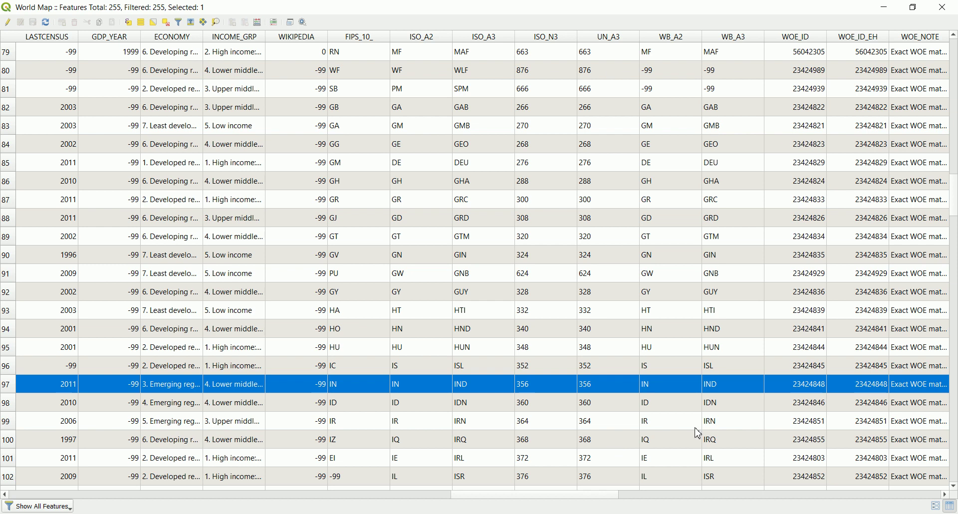
pyautogui.moveTo(609, 499); pyautogui.dragTo(851, 497)
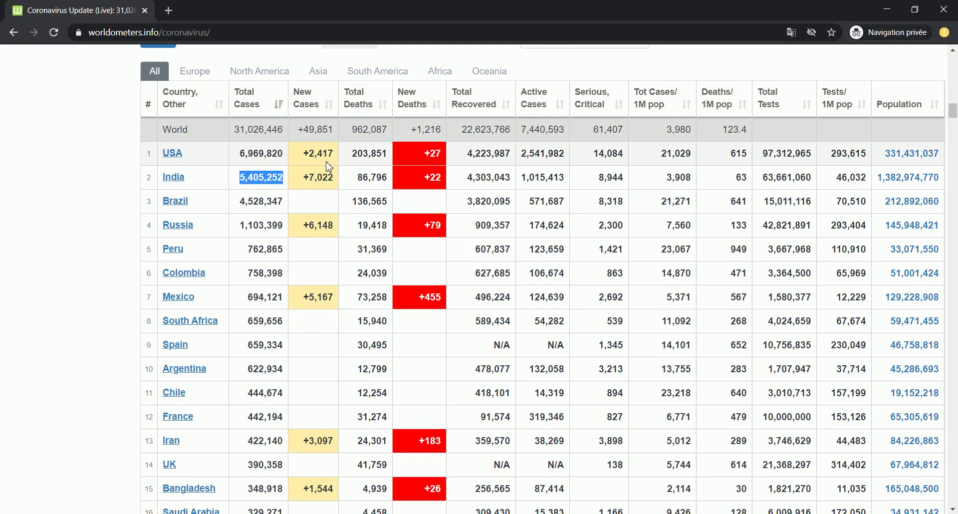
pyautogui.hotkey('alt', 'Tab')
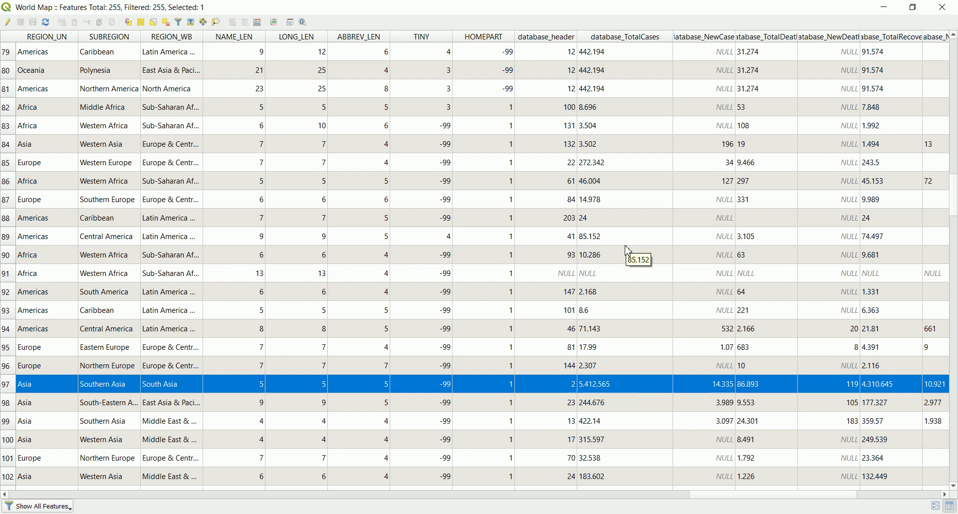
pyautogui.scroll(20, 629, 251)
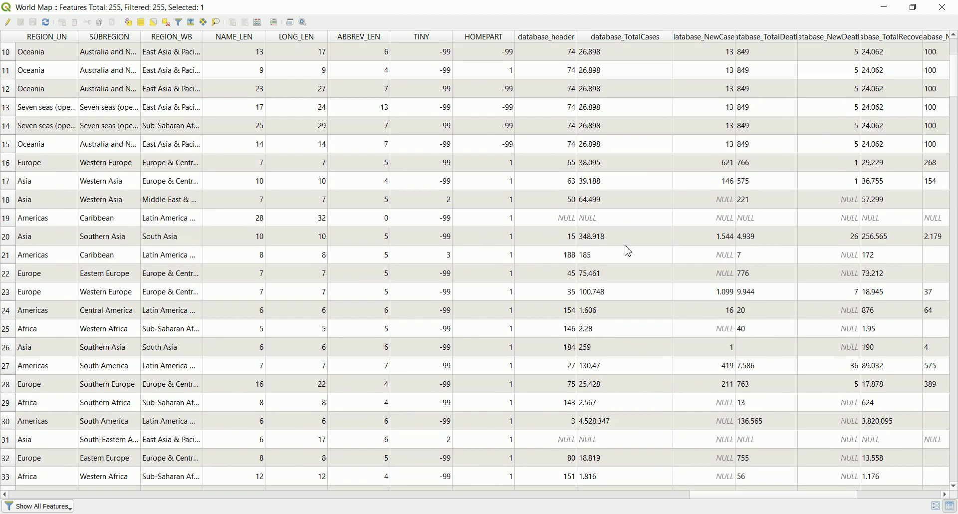
pyautogui.scroll(3, 629, 251)
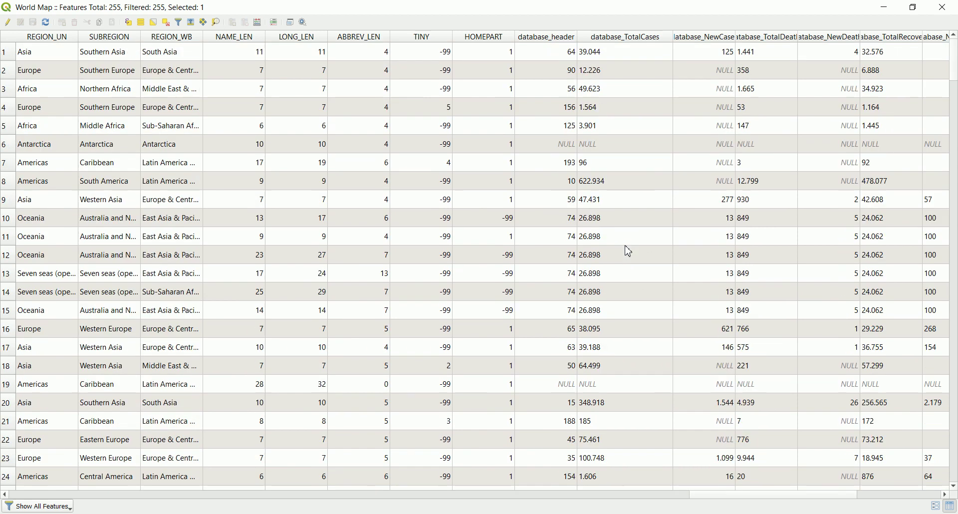
pyautogui.click(949, 6)
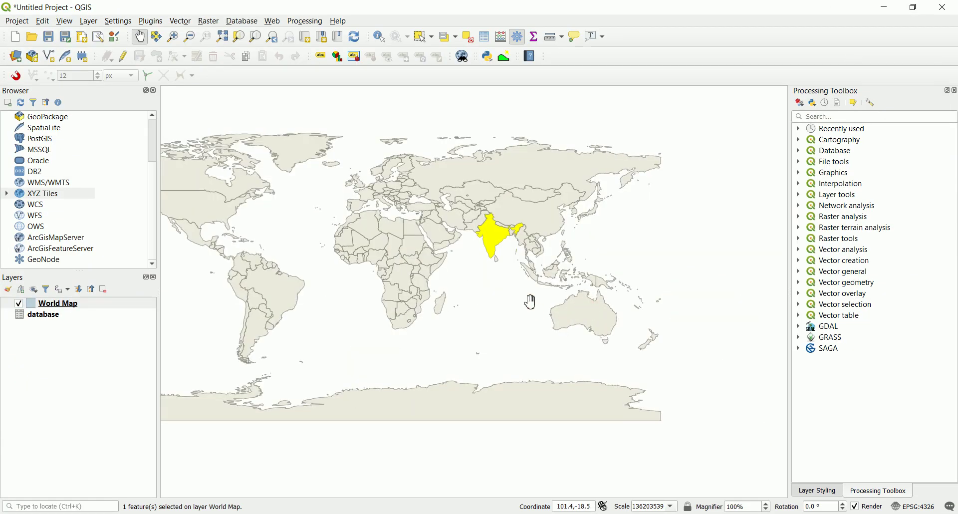
# Step: Deselect India on the map and show the World Map layer's styling settings in a widened panel
pyautogui.click(423, 37)
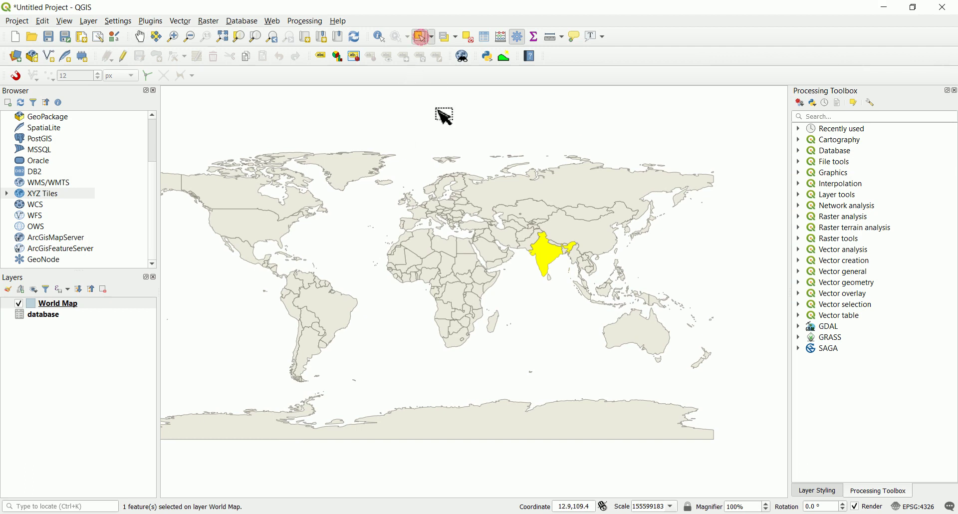
pyautogui.click(354, 333)
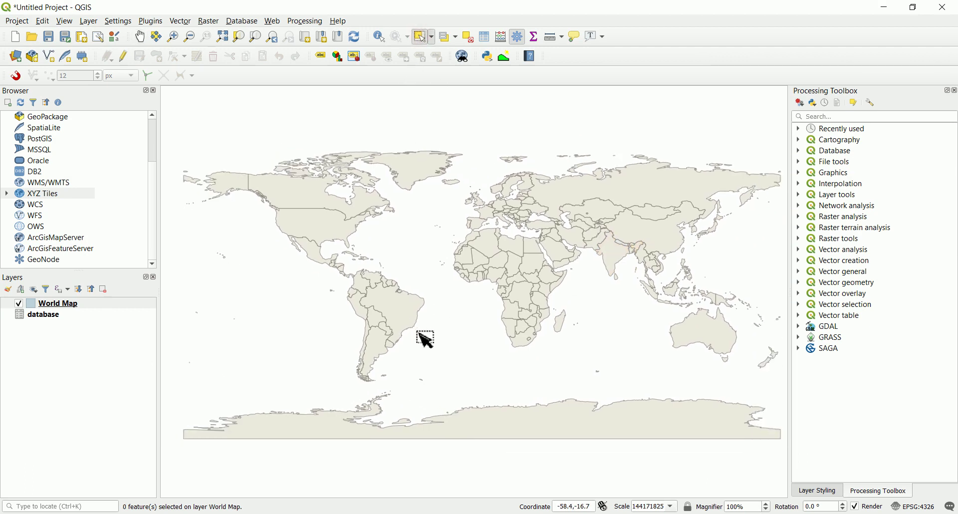
pyautogui.click(817, 493)
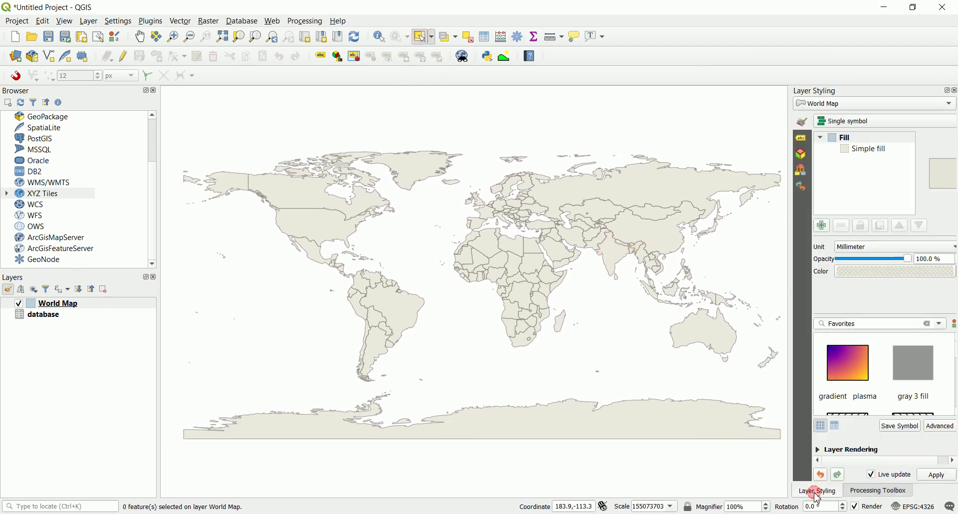
pyautogui.moveTo(791, 229); pyautogui.dragTo(723, 228)
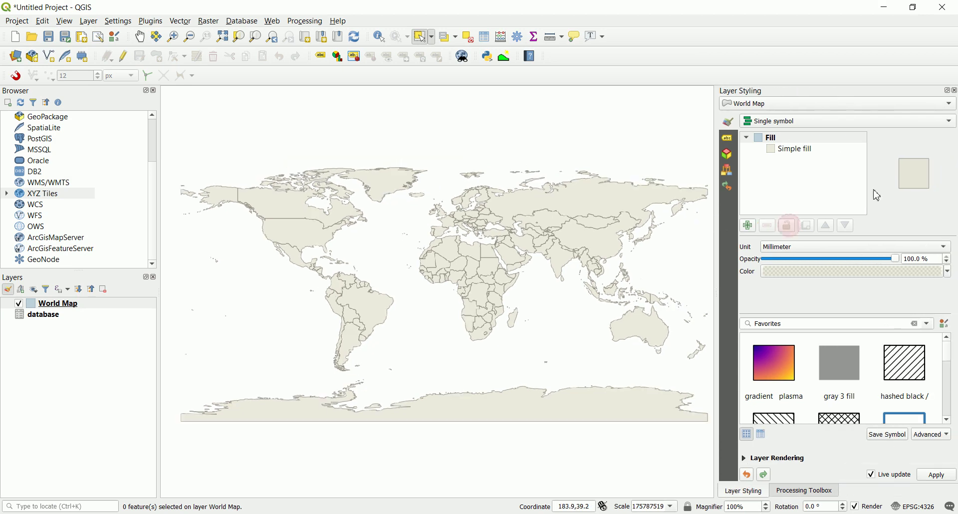
pyautogui.click(89, 21)
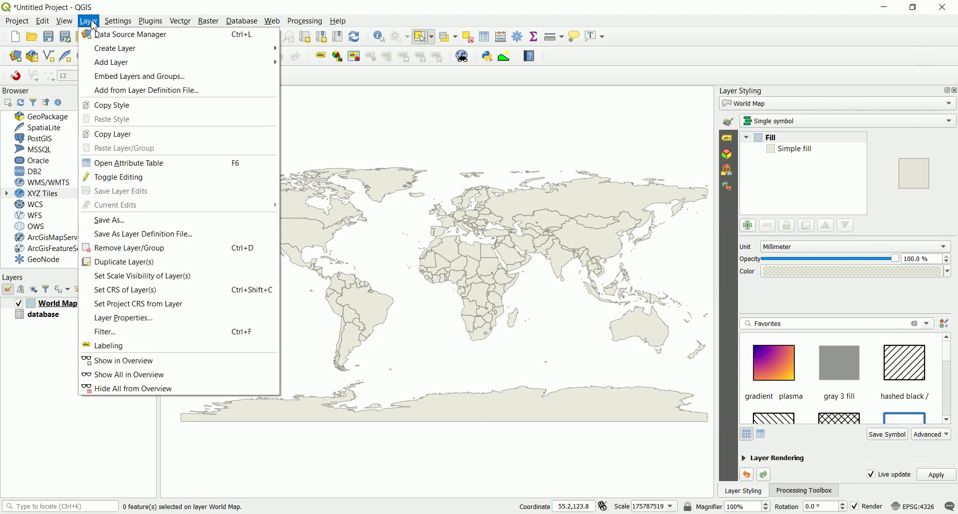
pyautogui.moveTo(65, 21)
pyautogui.moveTo(143, 403)
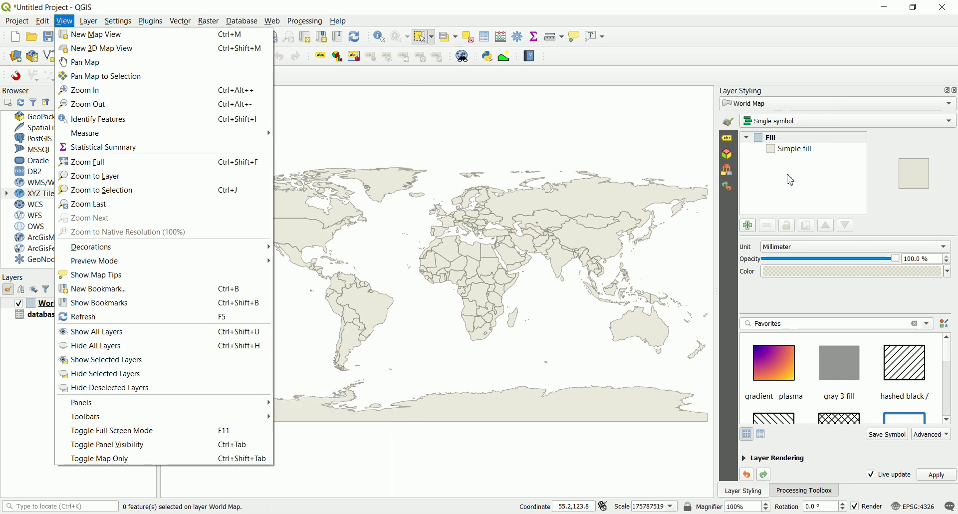
pyautogui.click(631, 184)
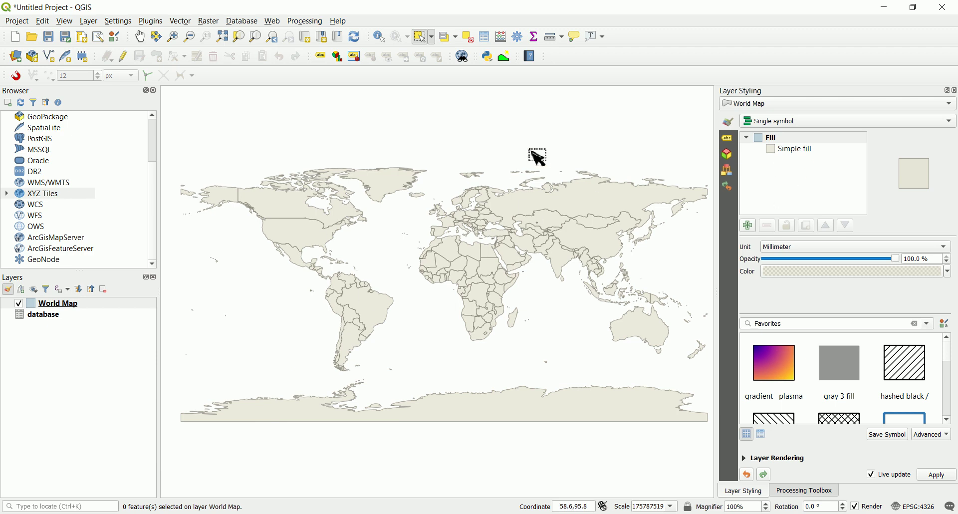
# Step: Set the World Map layer's symbology to Categorized with database_TotalCases as the classification column
pyautogui.click(812, 125)
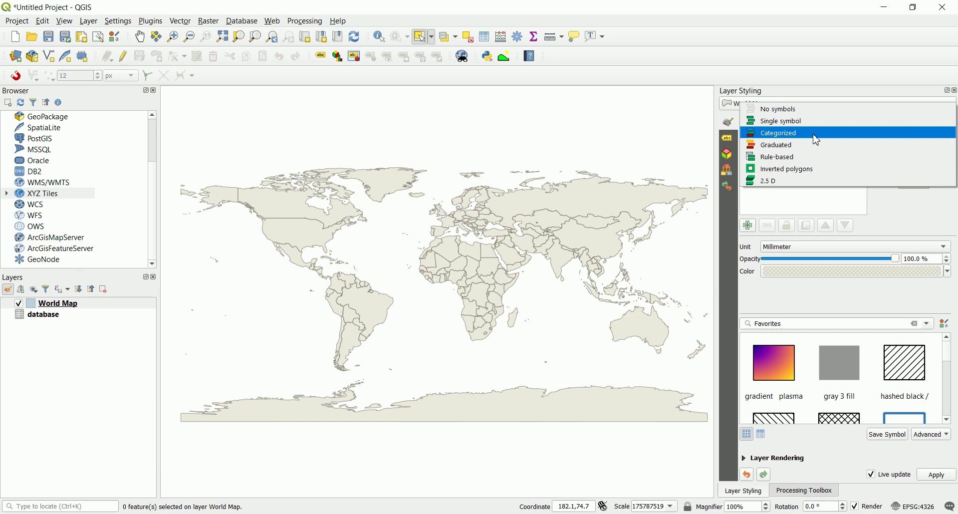
pyautogui.click(816, 134)
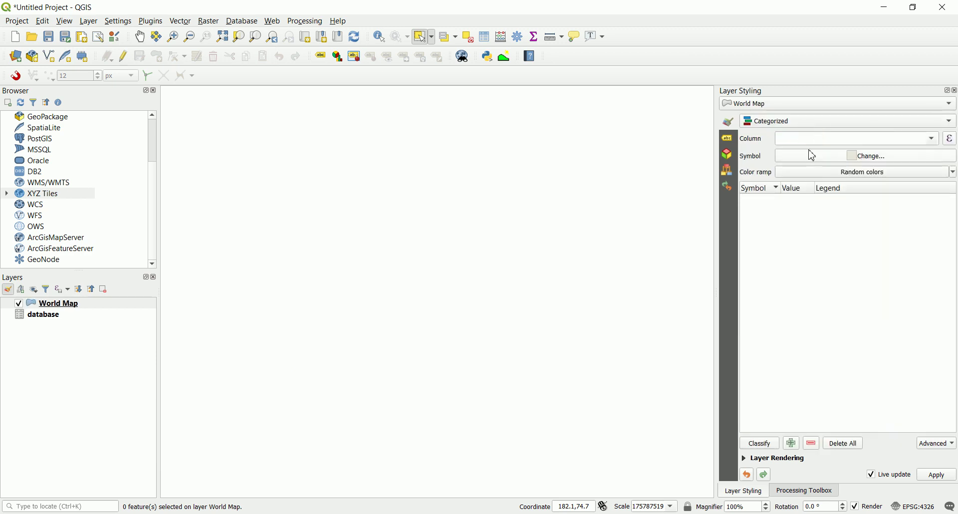
pyautogui.click(922, 141)
pyautogui.scroll(-5, 883, 200)
pyautogui.scroll(-5, 878, 207)
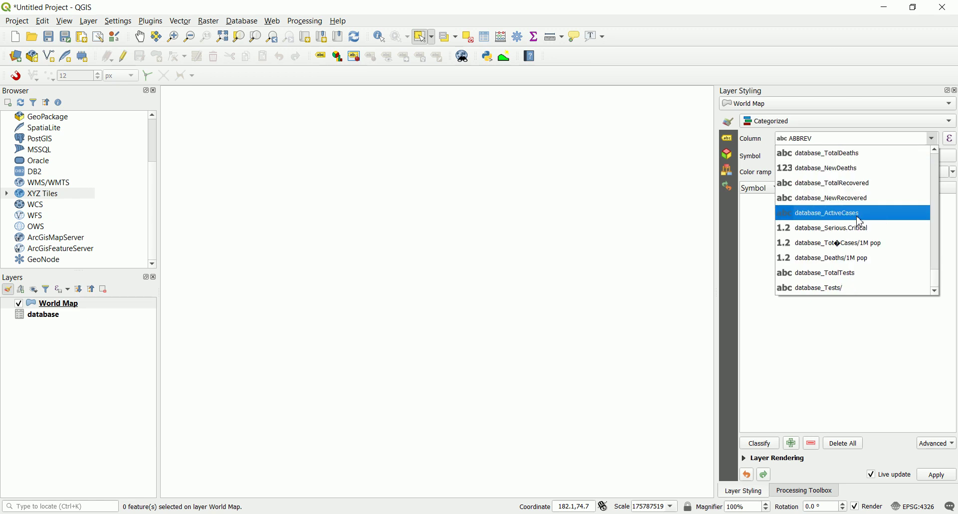
pyautogui.scroll(3, 862, 222)
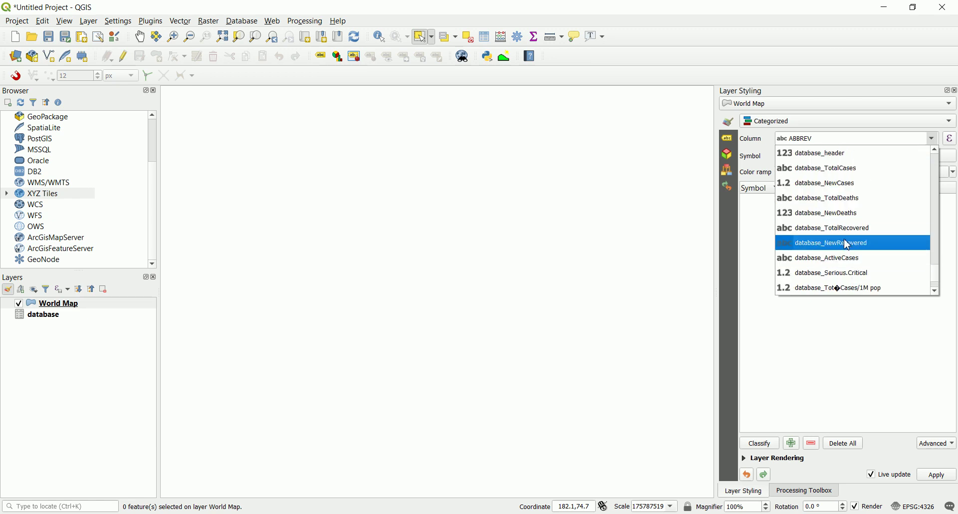
pyautogui.click(856, 177)
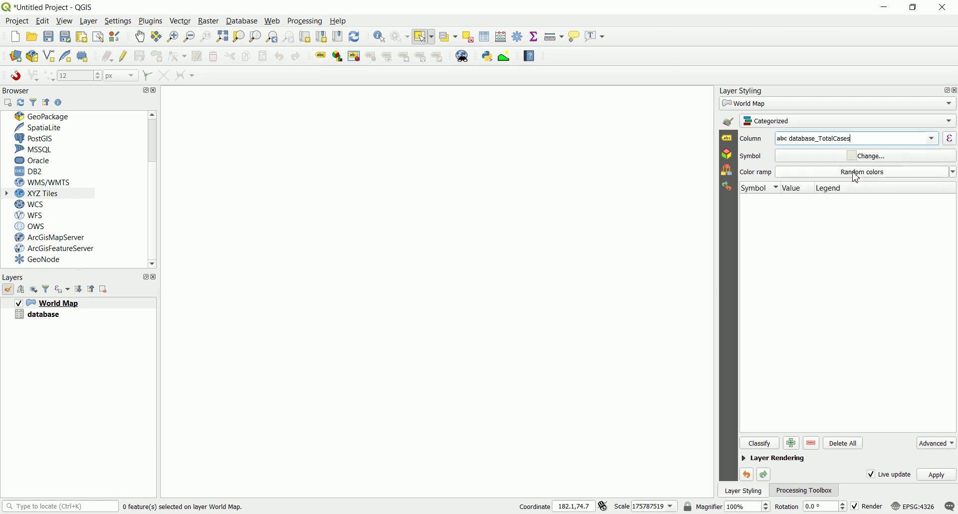
# Step: Choose the Spectral color ramp and classify the World Map layer by its total cases values
pyautogui.click(953, 172)
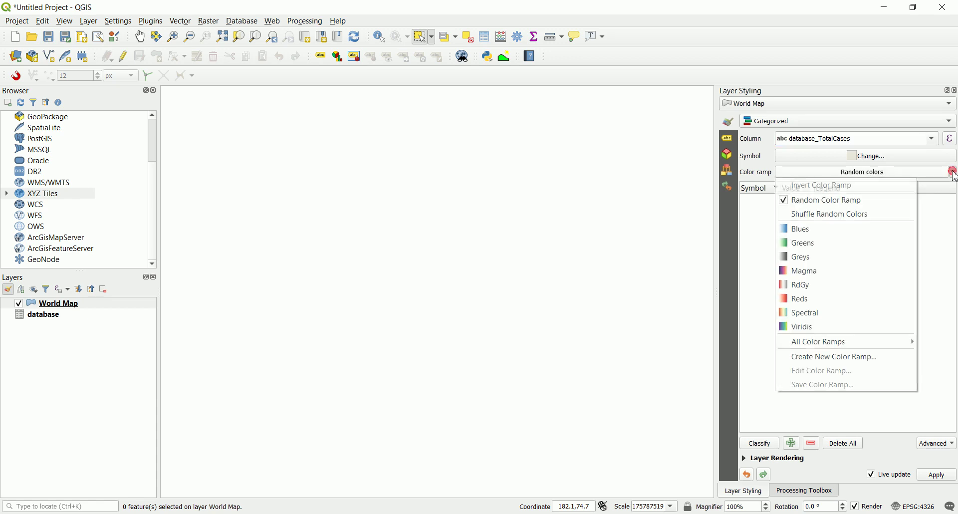
pyautogui.click(829, 314)
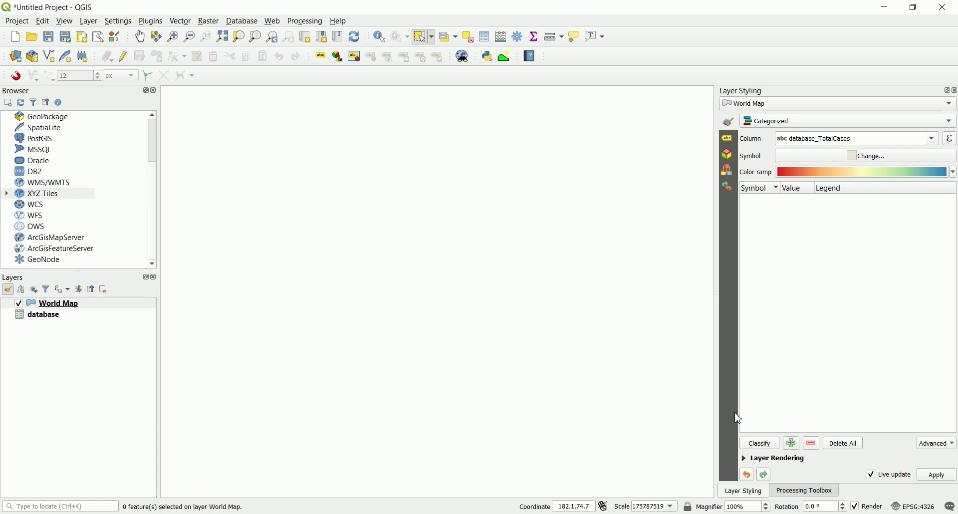
pyautogui.click(755, 447)
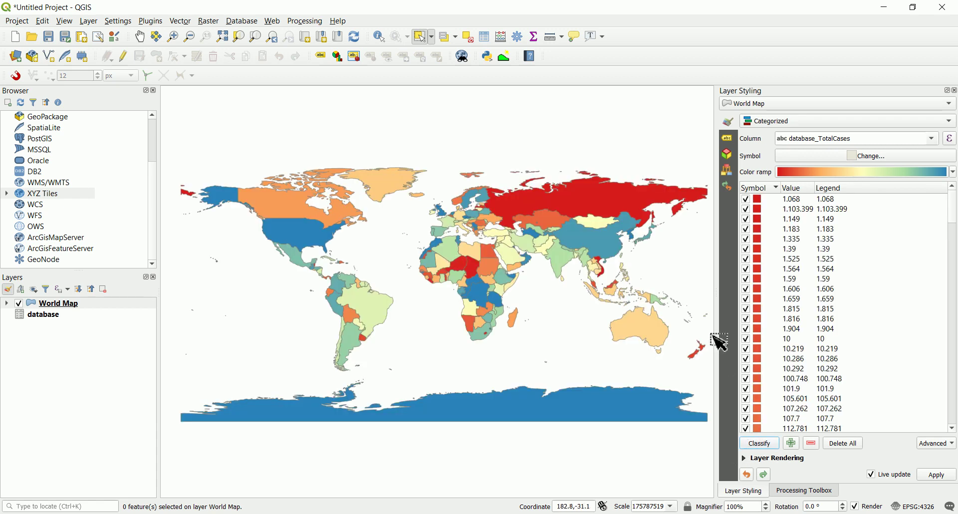
# Step: Examine the list of database_TotalCases classes and their colors for the World Map layer
pyautogui.moveTo(715, 325); pyautogui.dragTo(608, 325)
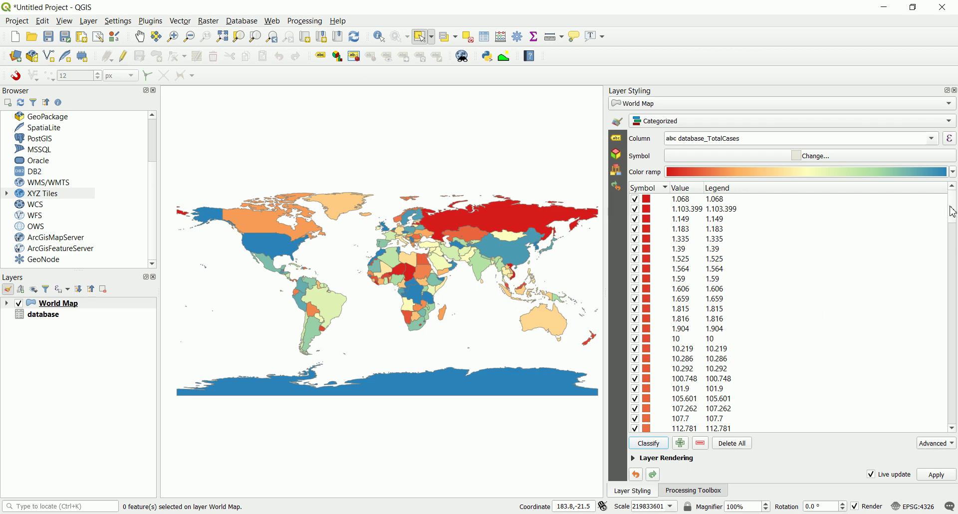
pyautogui.moveTo(954, 212); pyautogui.dragTo(932, 417)
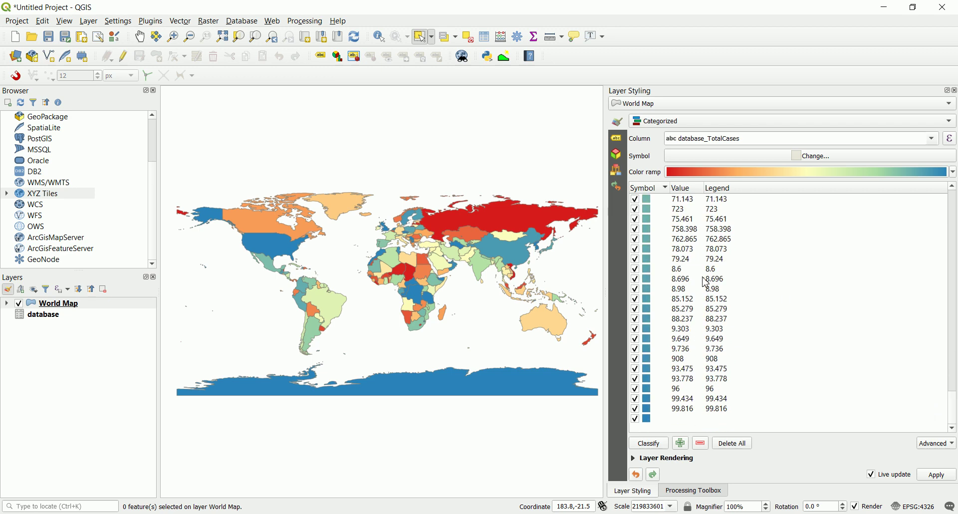
pyautogui.moveTo(605, 294); pyautogui.dragTo(694, 287)
pyautogui.scroll(4, 818, 289)
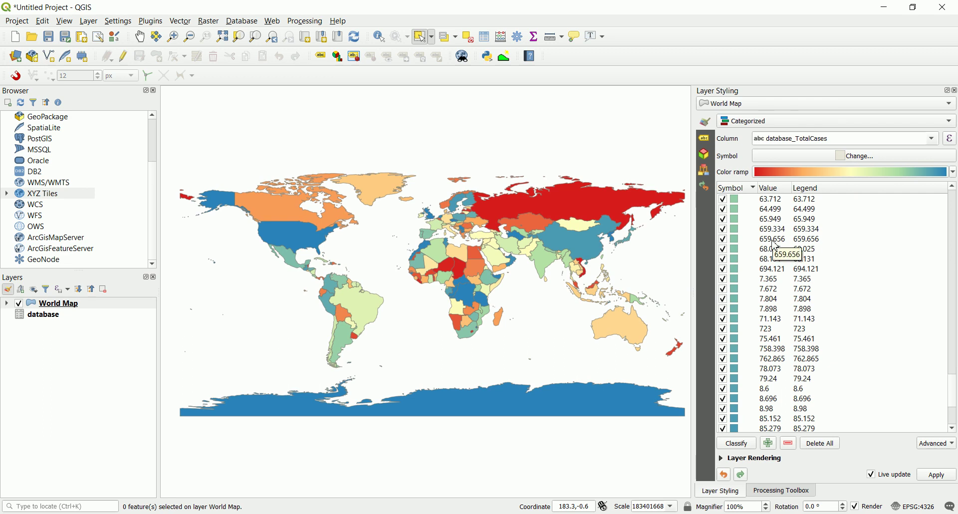
pyautogui.scroll(15, 777, 244)
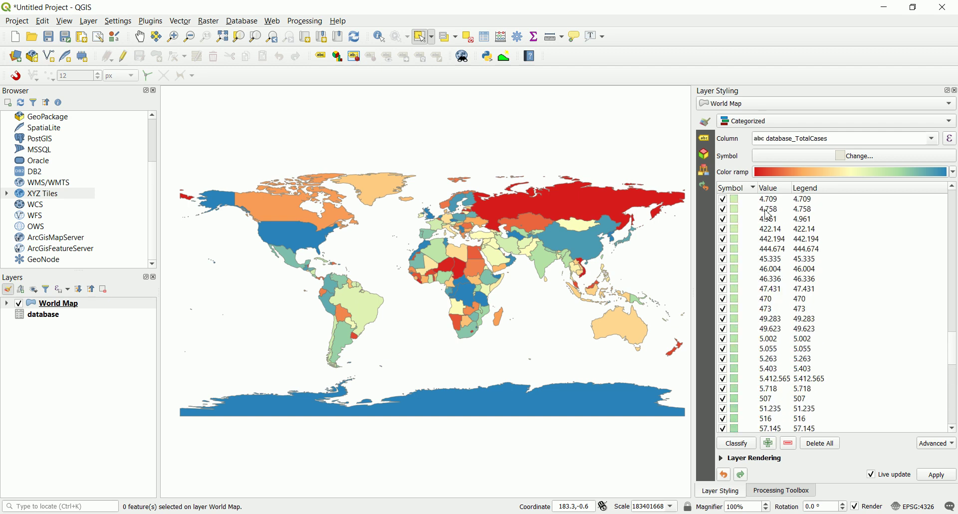
pyautogui.scroll(4, 769, 215)
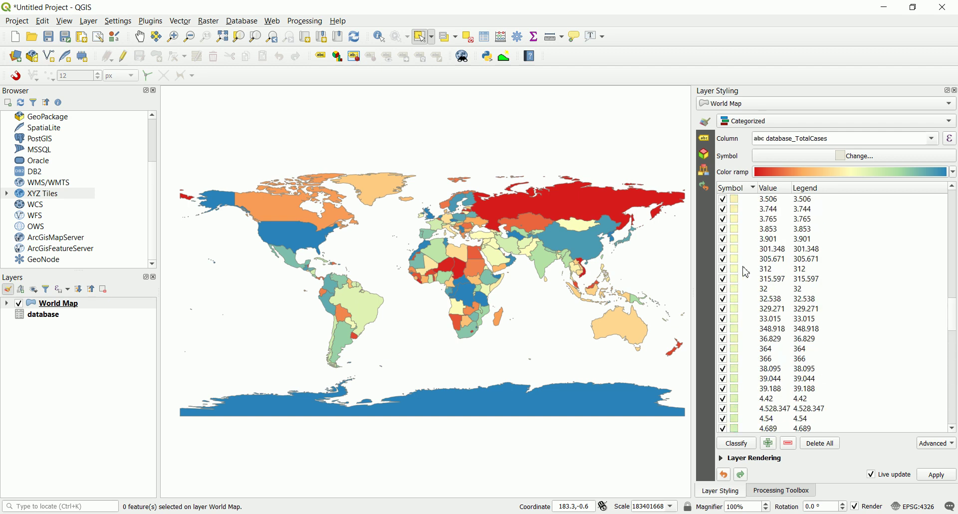
# Step: Open the World Map attribute table in edit mode and look at the Field Calculator without creating a field
pyautogui.scroll(12, 780, 225)
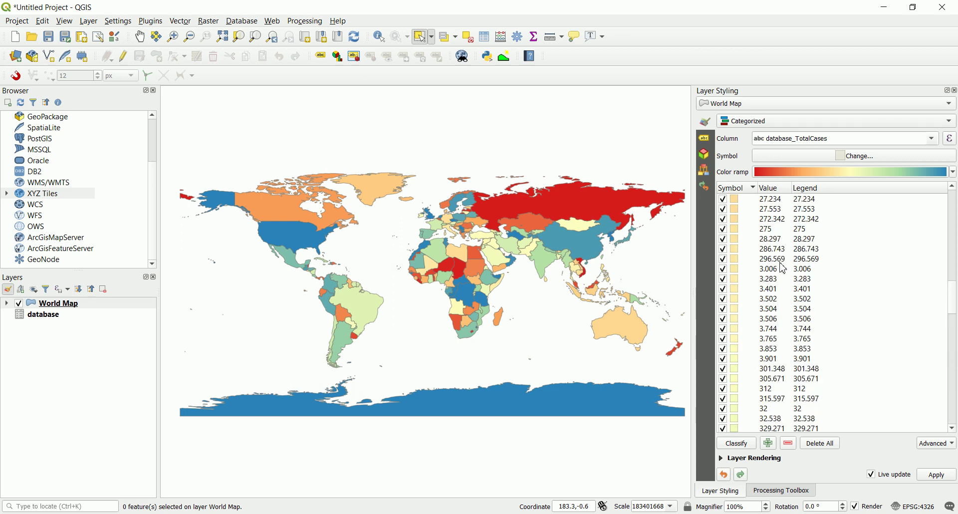
pyautogui.rightClick(45, 309)
pyautogui.click(75, 419)
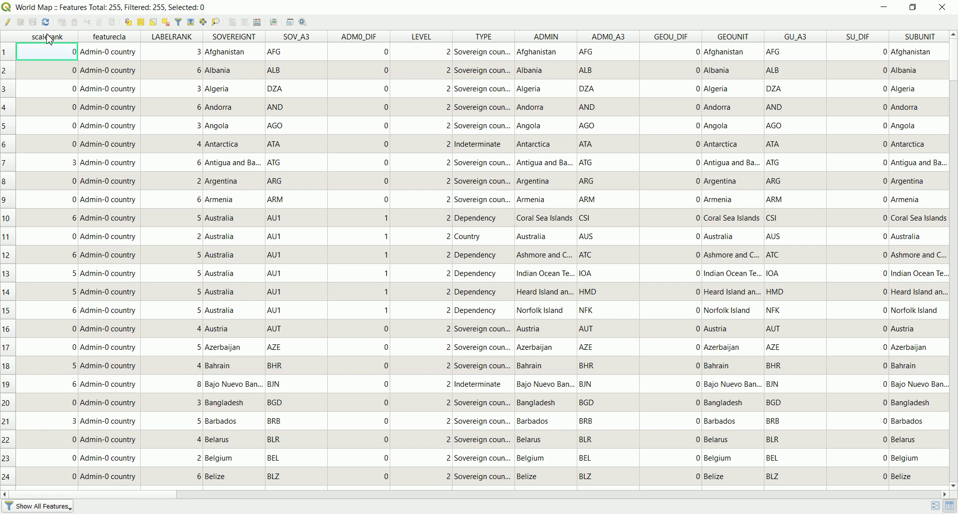
pyautogui.click(7, 22)
pyautogui.click(258, 22)
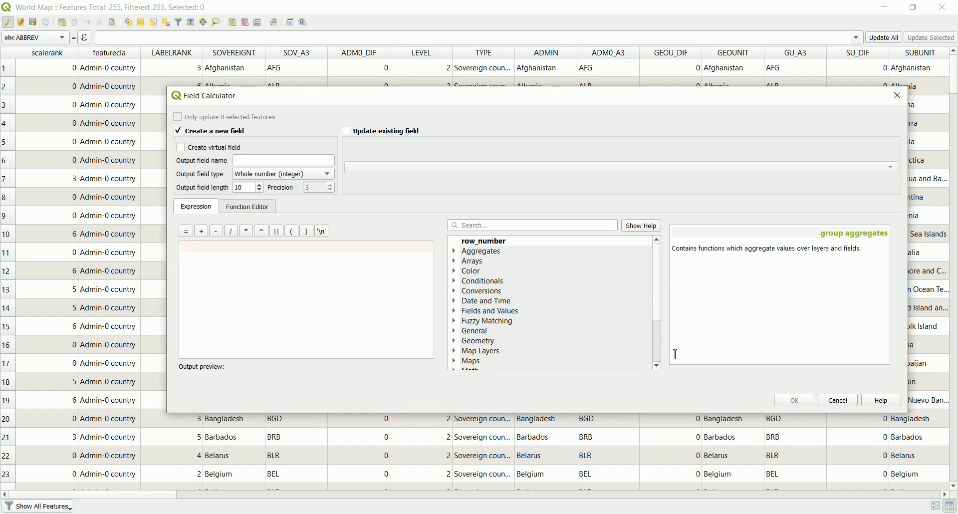
pyautogui.click(839, 400)
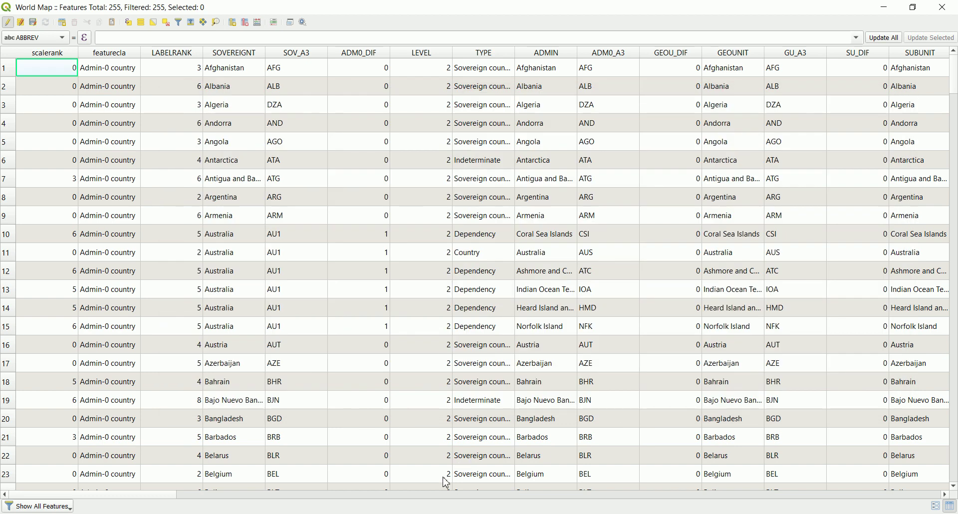
# Step: Open the database file from the Qgis Training folder in Excel and remove every period from columns C to N with Replace All
pyautogui.hotkey('alt', 'Tab')
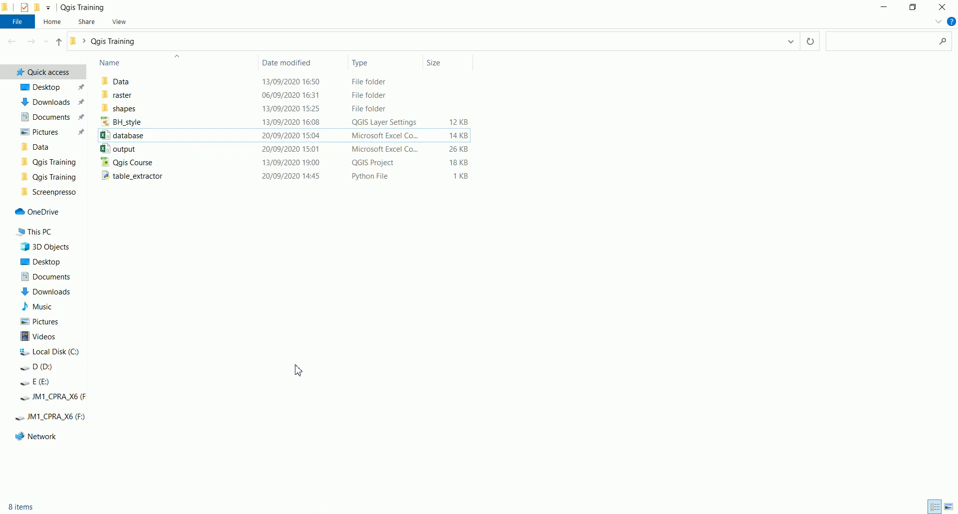
pyautogui.doubleClick(142, 135)
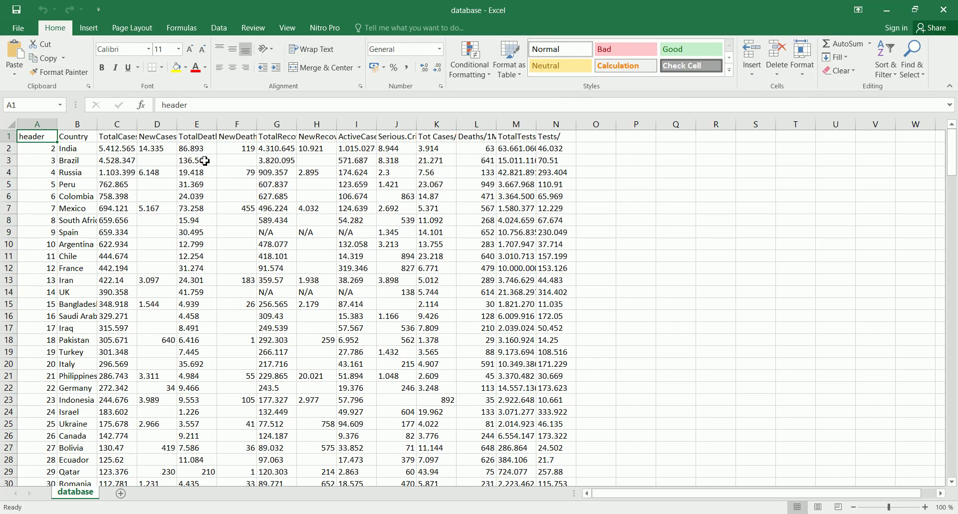
pyautogui.moveTo(117, 125); pyautogui.dragTo(547, 234)
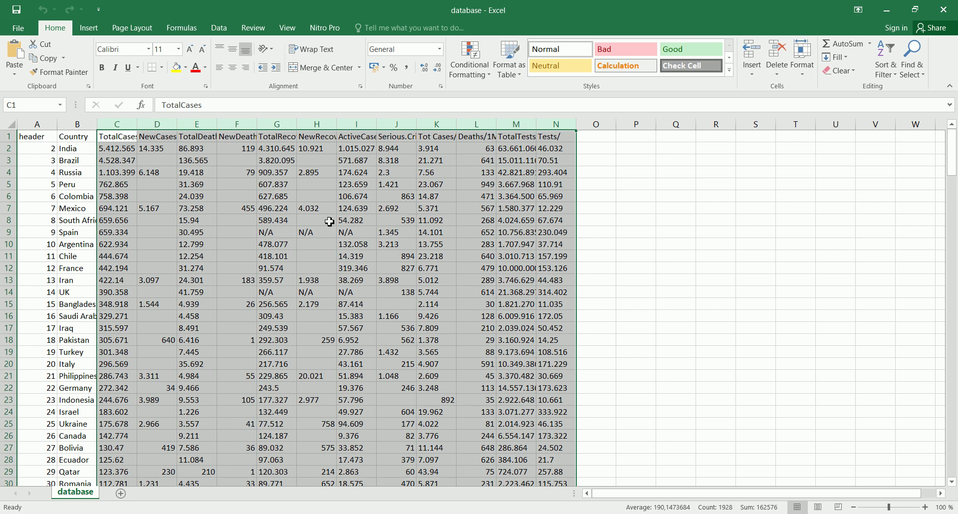
pyautogui.click(886, 73)
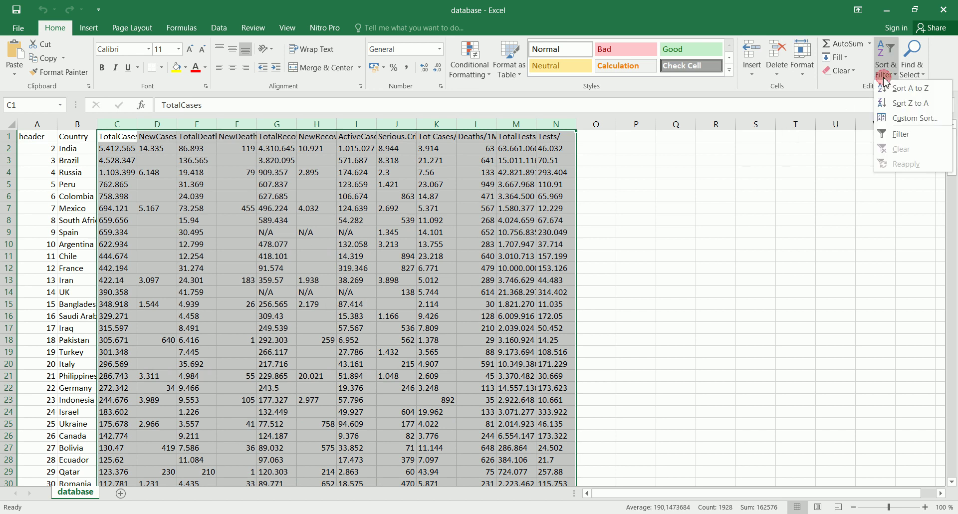
pyautogui.click(906, 60)
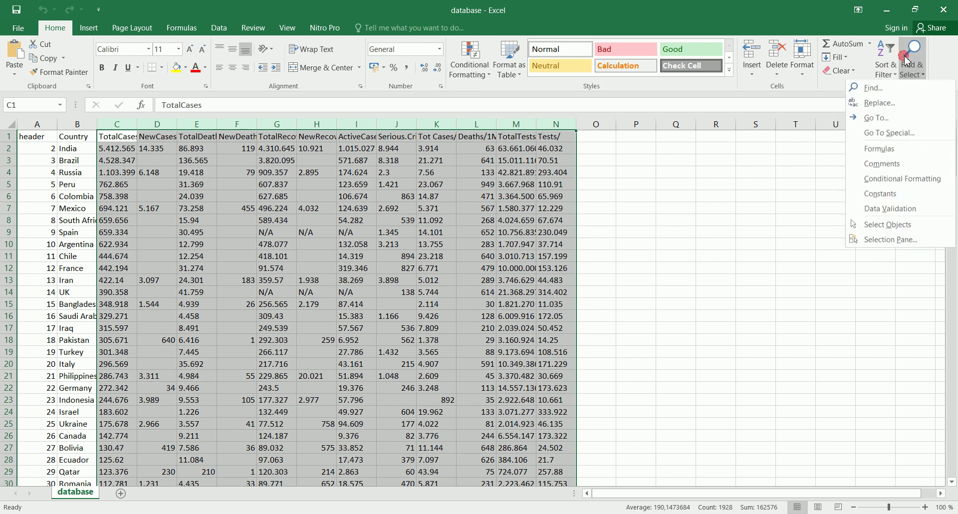
pyautogui.click(879, 104)
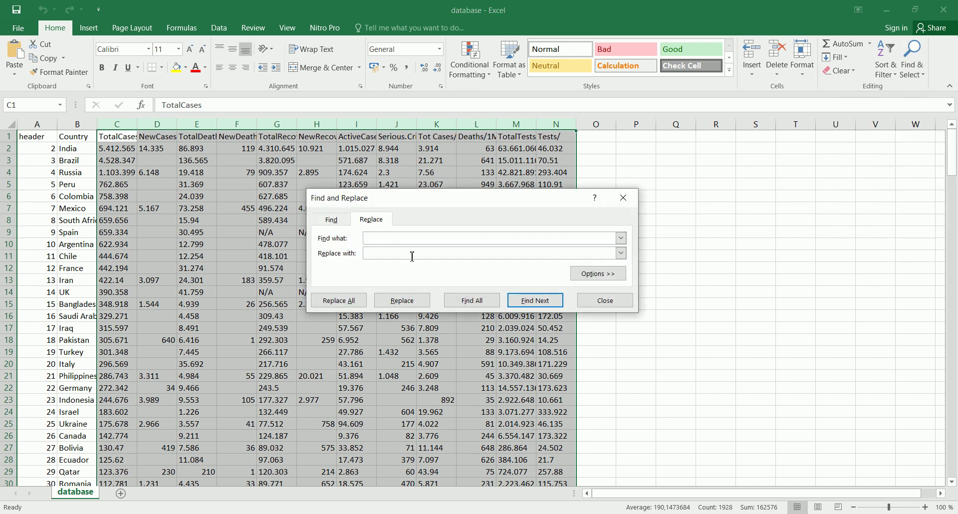
pyautogui.write('.')
pyautogui.click(497, 255)
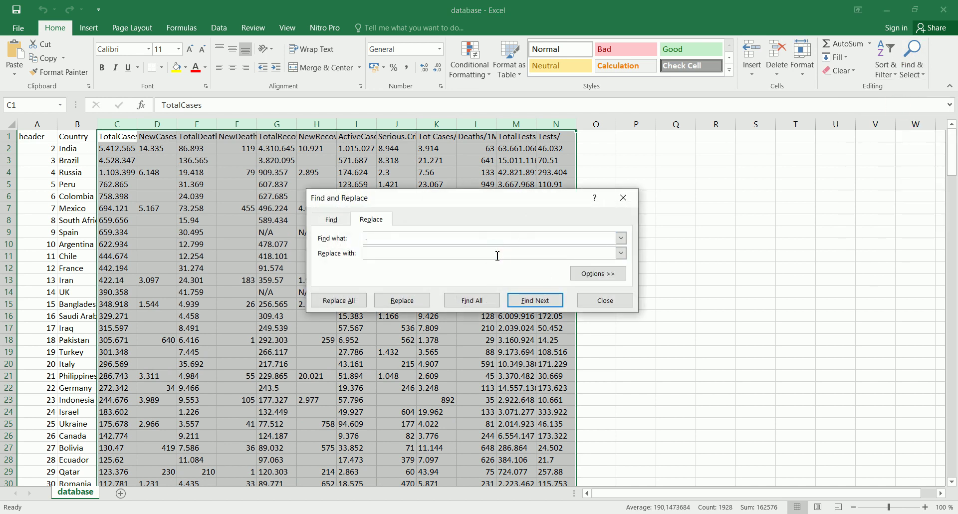
pyautogui.click(352, 303)
pyautogui.click(482, 298)
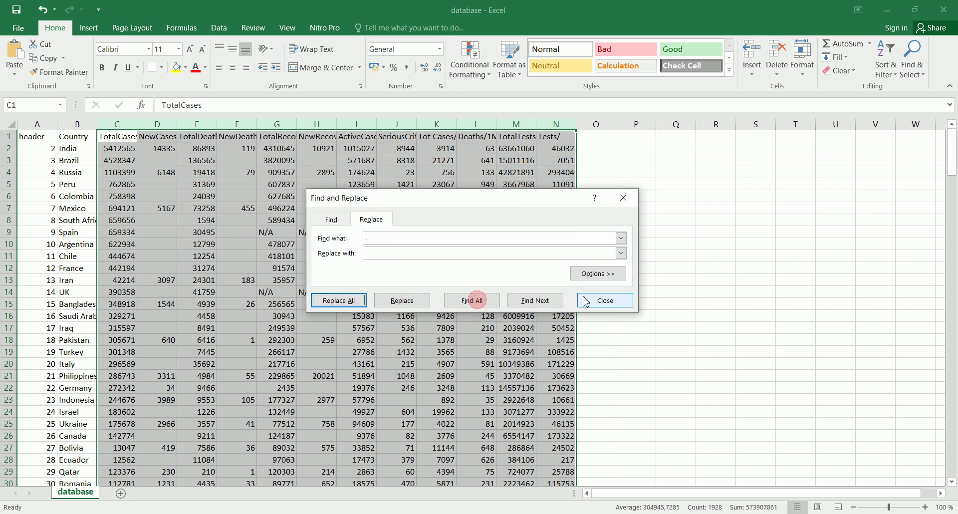
pyautogui.click(605, 300)
# Step: Check the cleaned figures throughout the database sheet and widen the TotalCases column so its header fits
pyautogui.click(493, 151)
pyautogui.moveTo(517, 244); pyautogui.dragTo(517, 304)
pyautogui.click(456, 371)
pyautogui.click(124, 204)
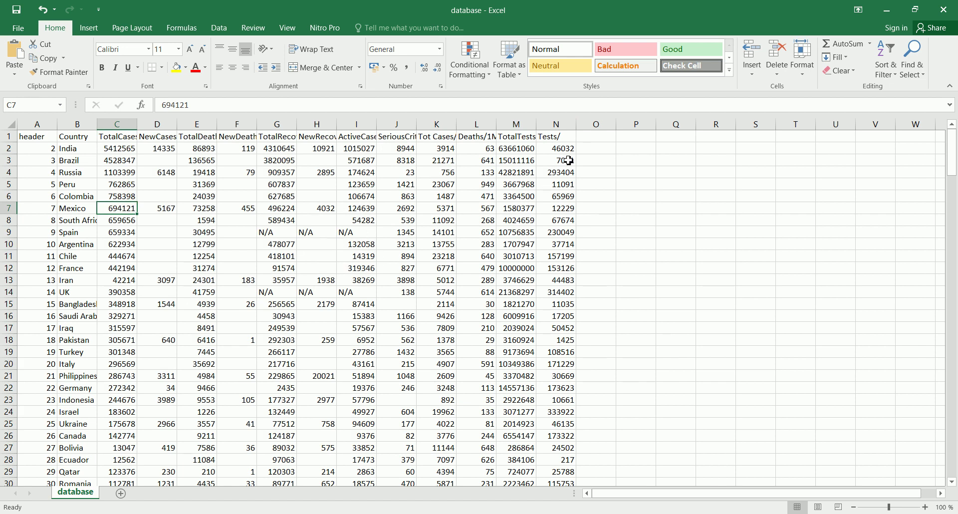
pyautogui.scroll(-12, 569, 299)
pyautogui.scroll(12, 572, 299)
pyautogui.click(122, 160)
pyautogui.moveTo(141, 123); pyautogui.dragTo(141, 123)
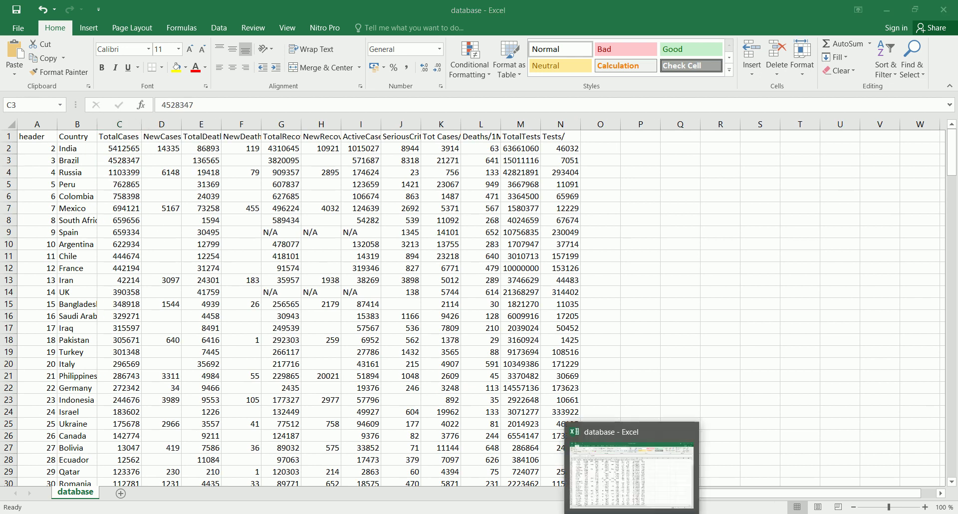
# Step: Switch back to QGIS and examine the total cases classes and the country colors across the world map
pyautogui.click(646, 504)
pyautogui.hotkey('alt', 'Tab')
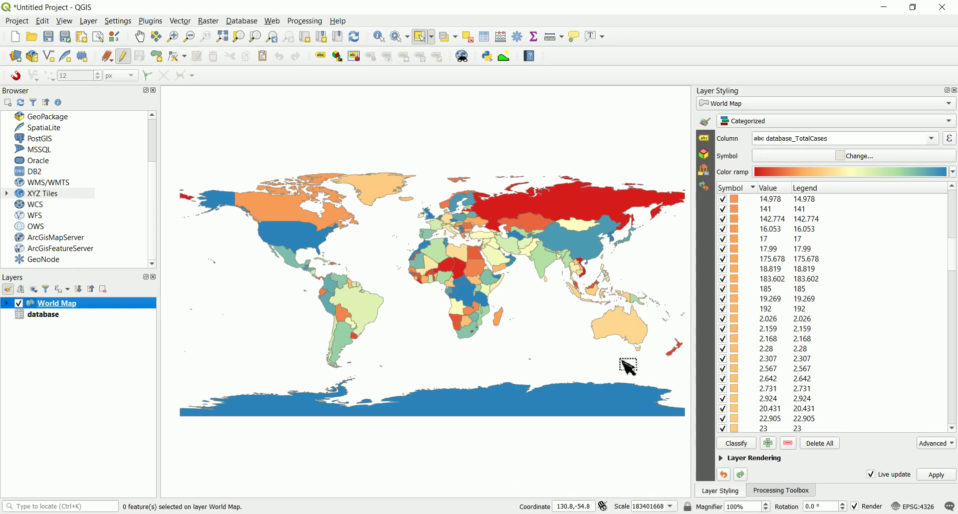
pyautogui.click(773, 209)
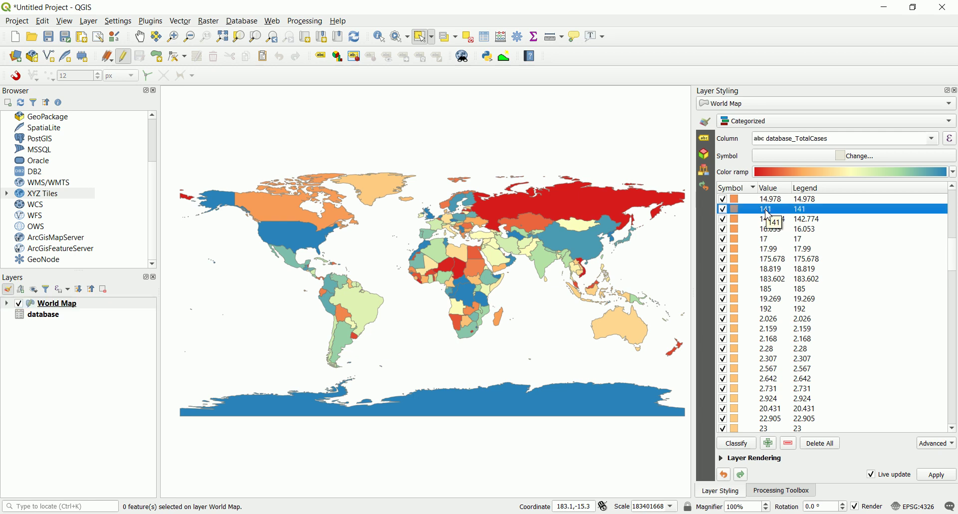
pyautogui.click(767, 199)
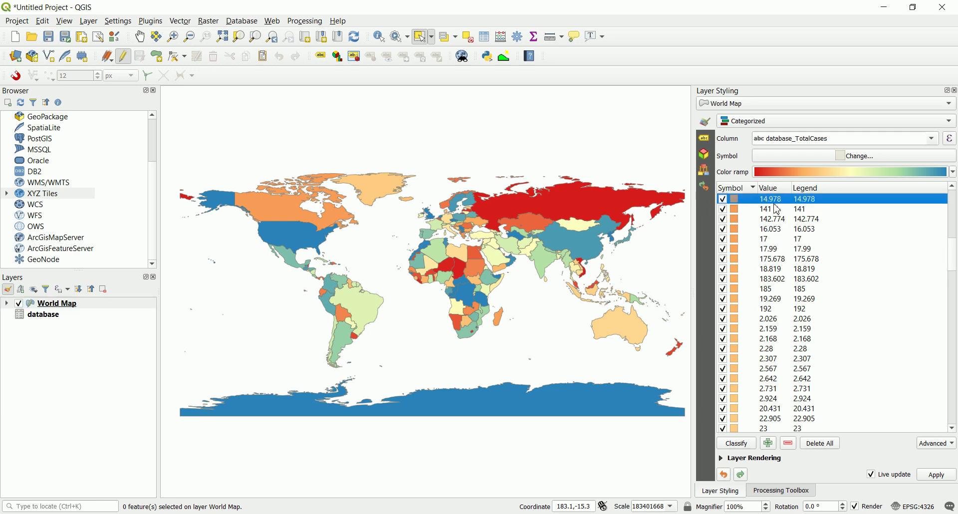
pyautogui.scroll(1, 473, 285)
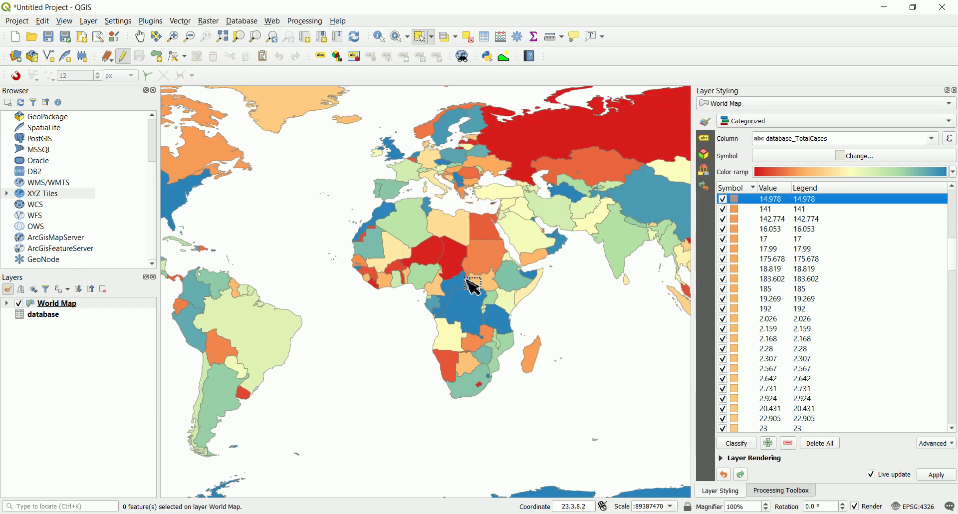
pyautogui.moveTo(453, 310); pyautogui.dragTo(428, 352)
pyautogui.scroll(-1, 469, 345)
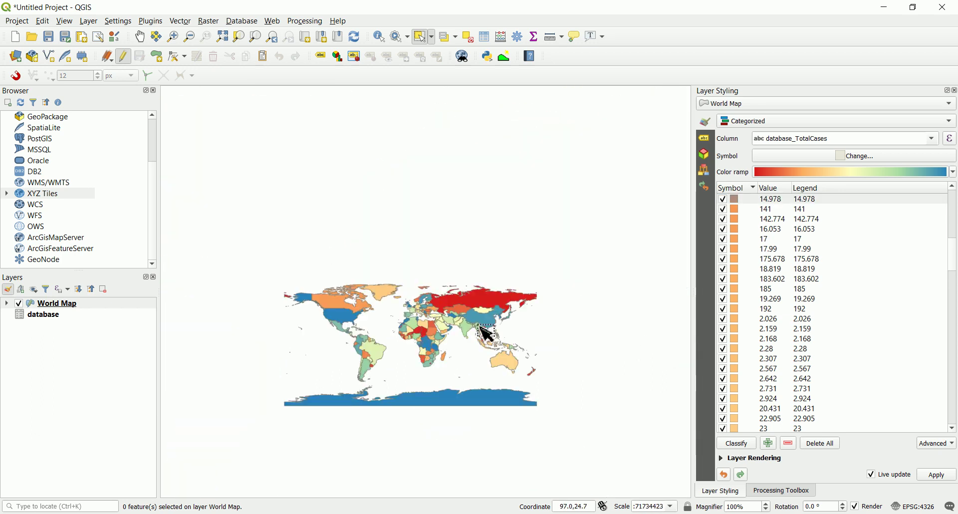
pyautogui.scroll(1, 421, 322)
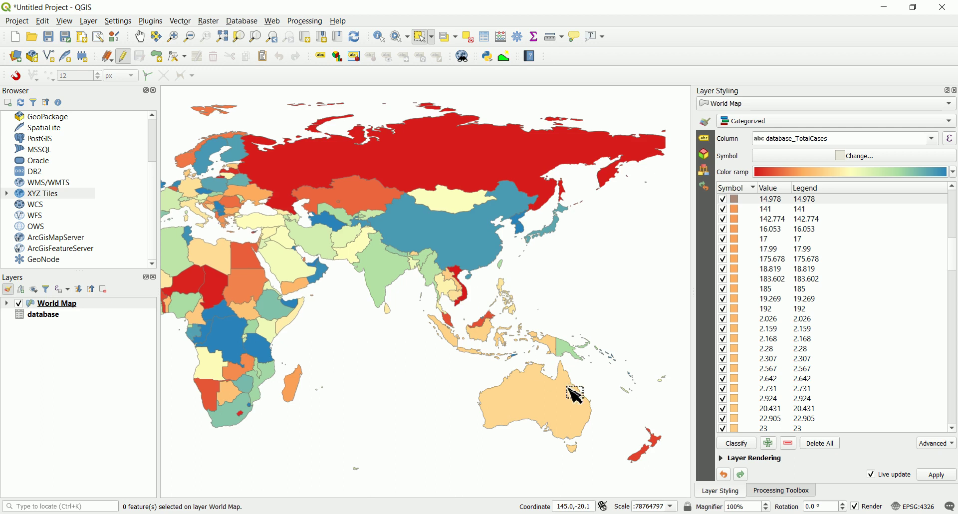
pyautogui.scroll(-1, 575, 394)
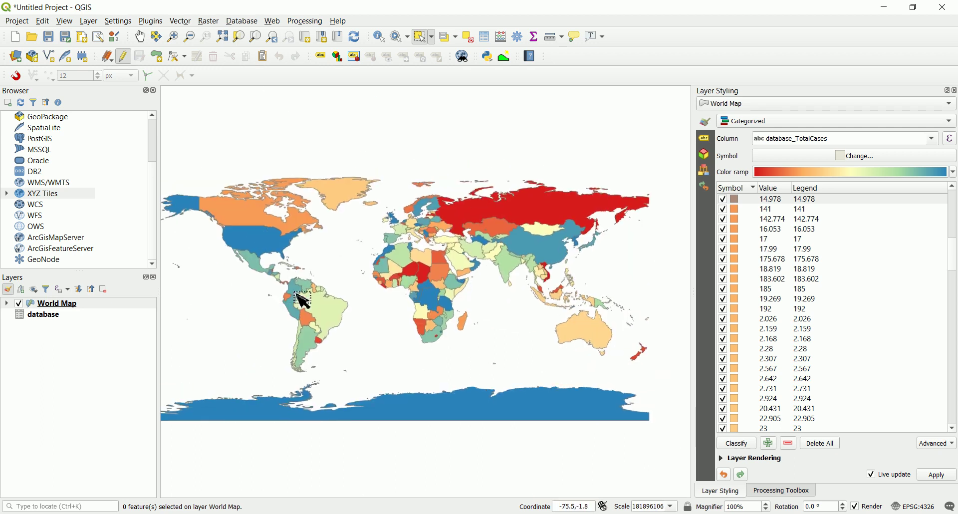
pyautogui.moveTo(398, 237); pyautogui.dragTo(416, 230)
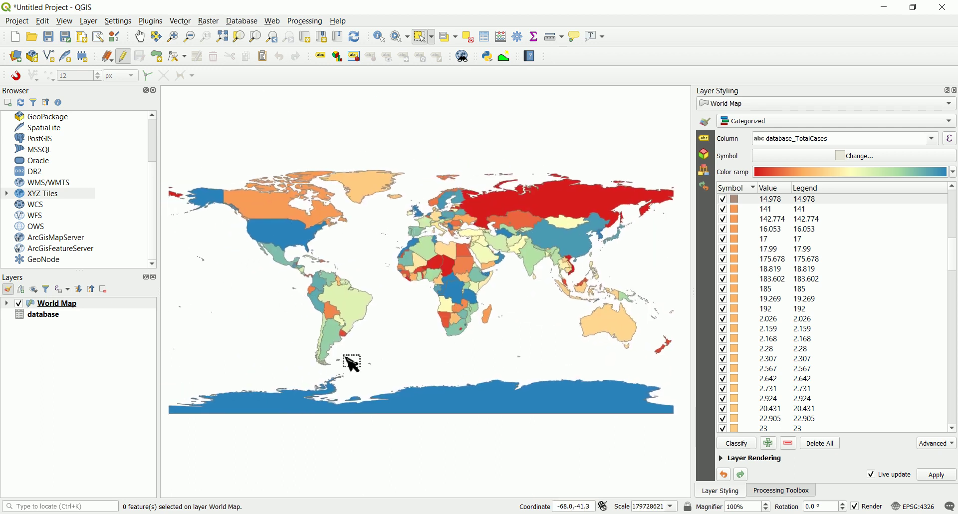
# Step: Turn on single labels for the World Map layer and label the countries with database_TotalDeaths
pyautogui.click(705, 138)
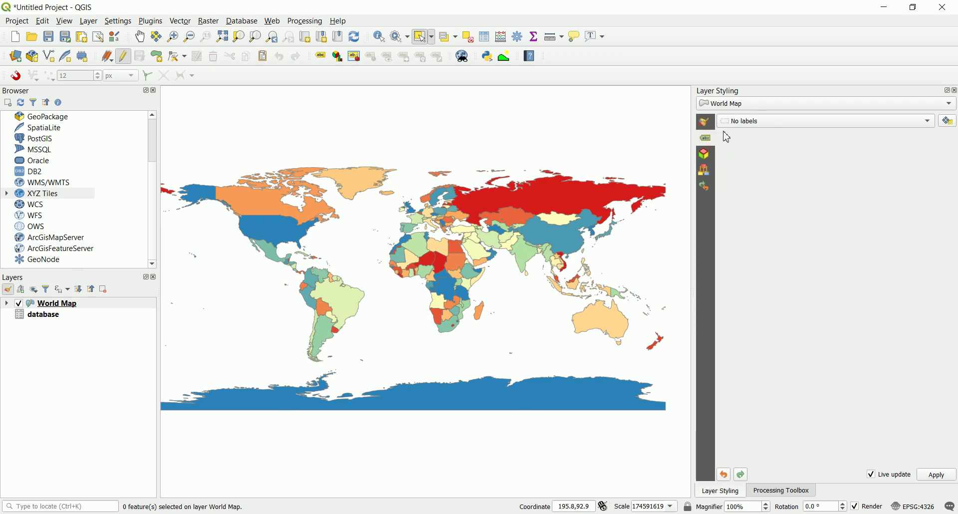
pyautogui.click(752, 123)
pyautogui.click(753, 133)
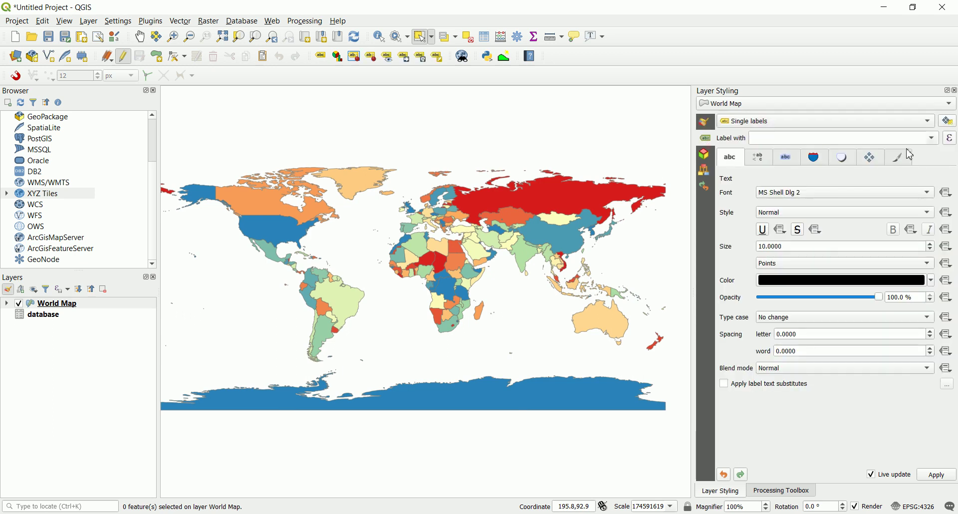
pyautogui.click(931, 138)
pyautogui.scroll(-3, 823, 210)
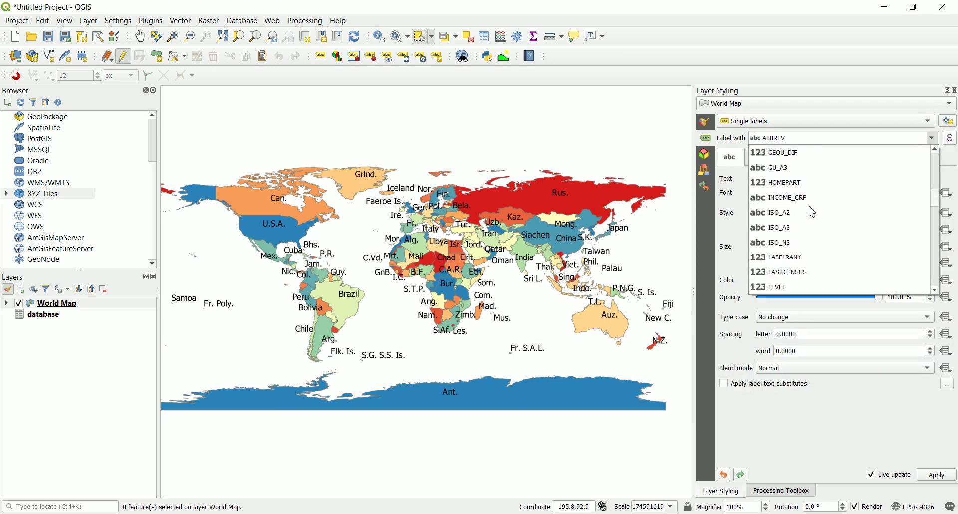
pyautogui.scroll(-10, 808, 214)
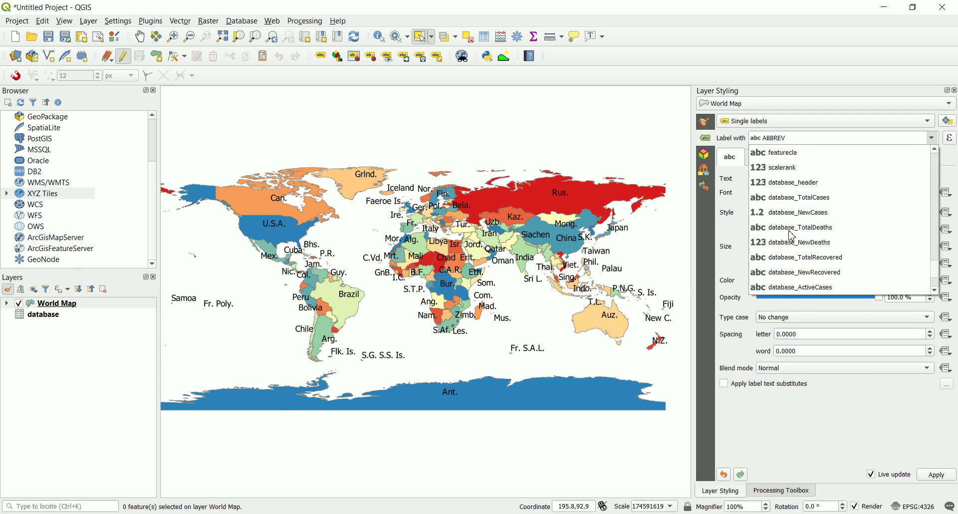
pyautogui.click(798, 152)
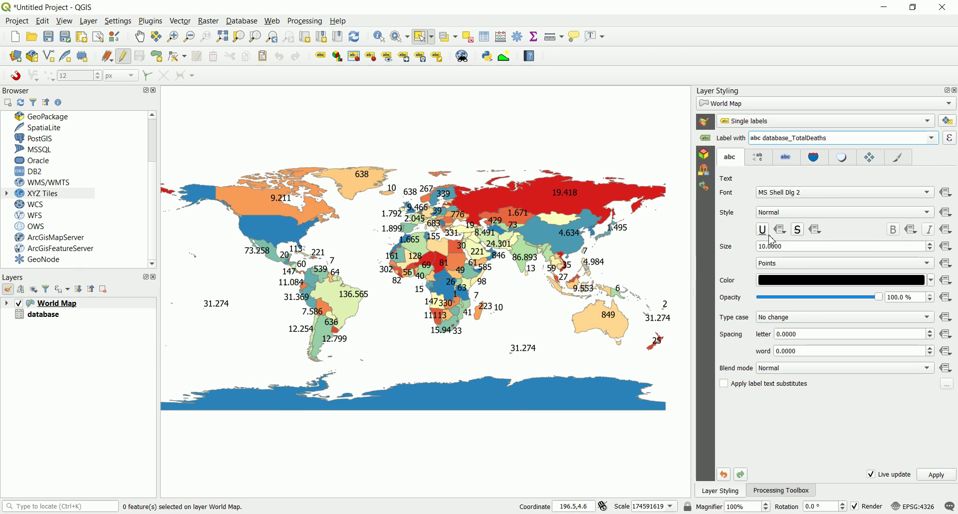
# Step: Reduce the text size of the total deaths labels, trying 2 and 5 points before settling on 6 points
pyautogui.moveTo(802, 248); pyautogui.dragTo(743, 252)
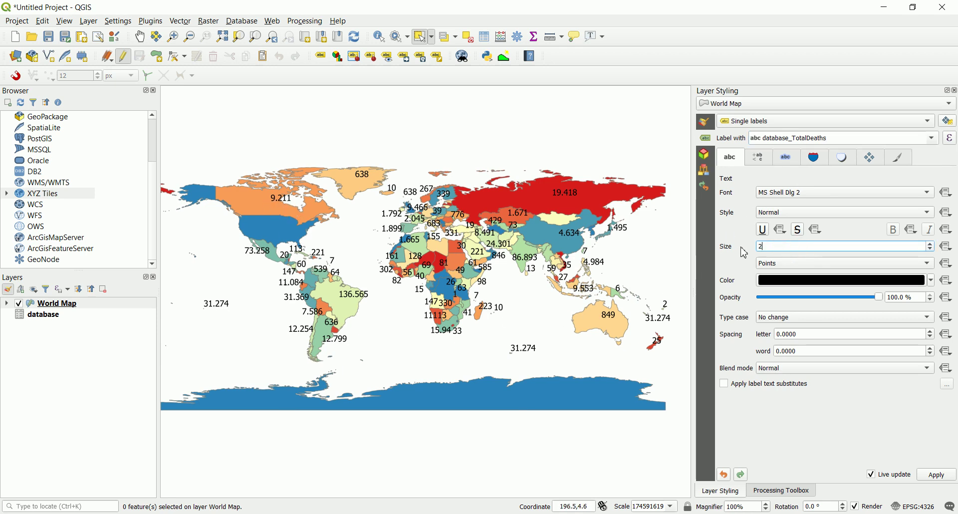
pyautogui.write('2')
pyautogui.scroll(3, 561, 265)
pyautogui.moveTo(588, 260); pyautogui.dragTo(469, 294)
pyautogui.moveTo(798, 248); pyautogui.dragTo(665, 240)
pyautogui.write('5')
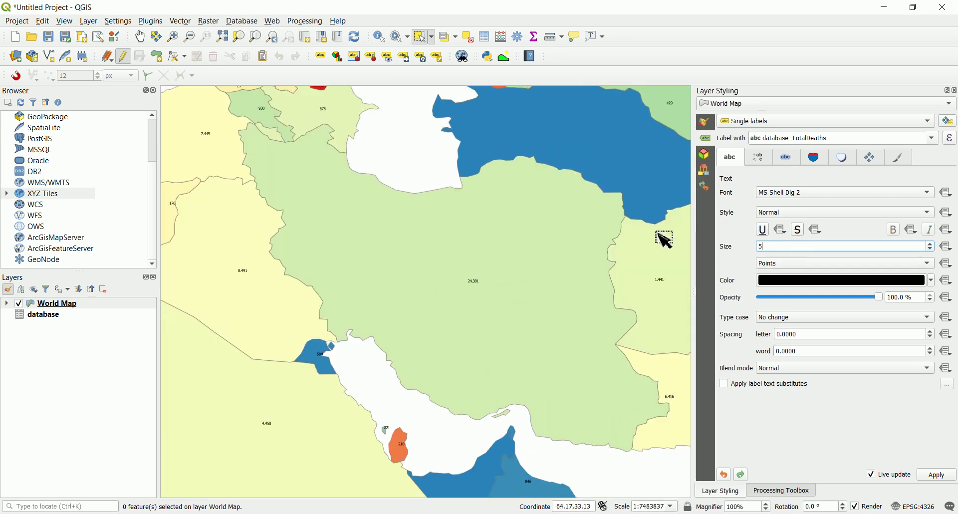
pyautogui.moveTo(790, 245); pyautogui.dragTo(709, 246)
pyautogui.write('6')
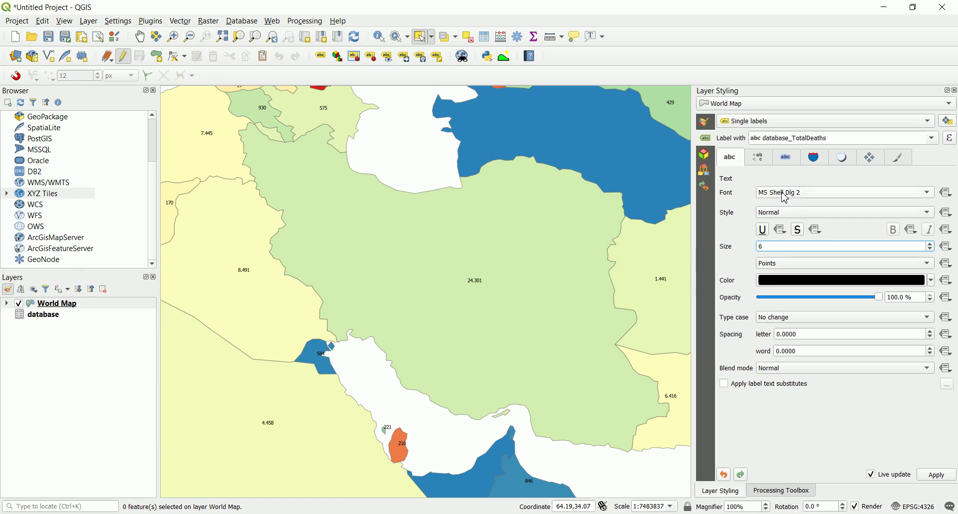
# Step: Draw a text buffer around the total deaths labels and review them over the whole world map
pyautogui.click(787, 158)
pyautogui.click(731, 198)
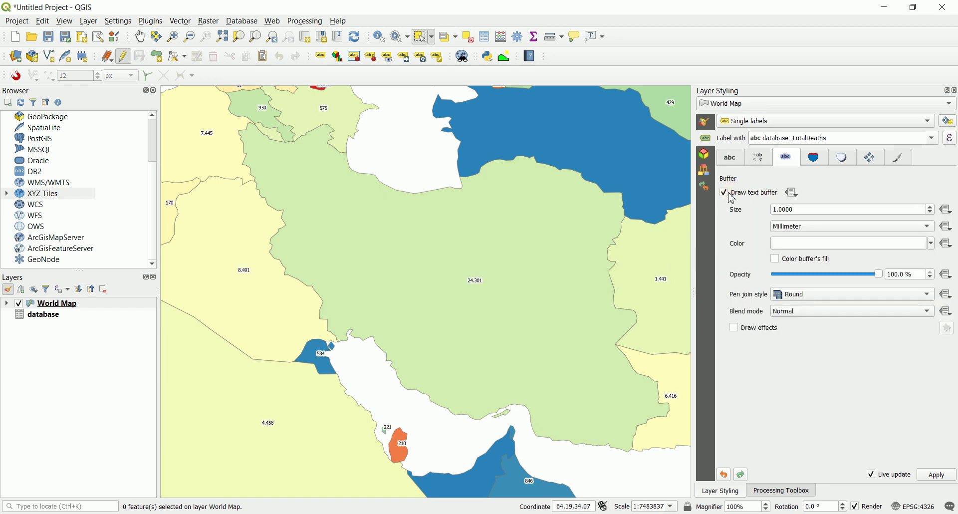
pyautogui.scroll(-1, 544, 305)
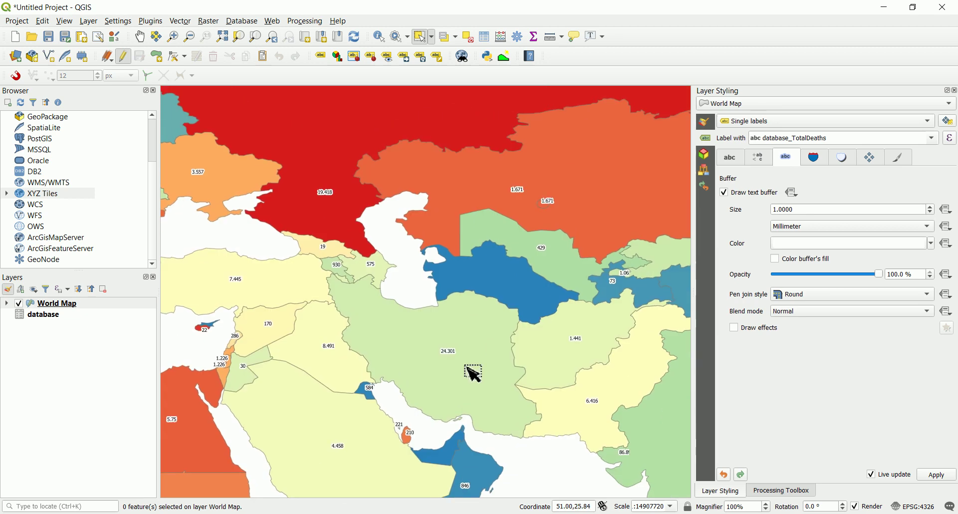
pyautogui.scroll(-1, 494, 344)
pyautogui.scroll(-2, 474, 276)
pyautogui.scroll(-1, 491, 282)
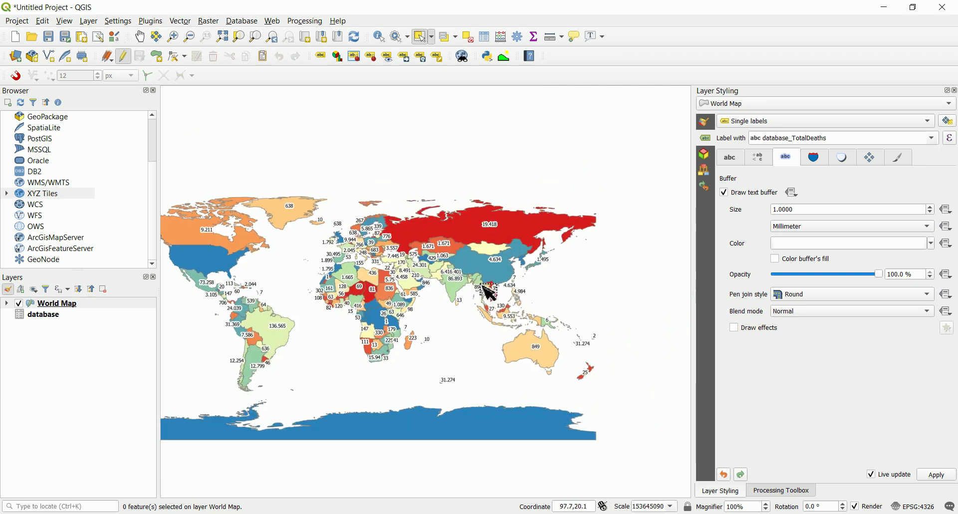
pyautogui.moveTo(562, 276); pyautogui.dragTo(508, 247)
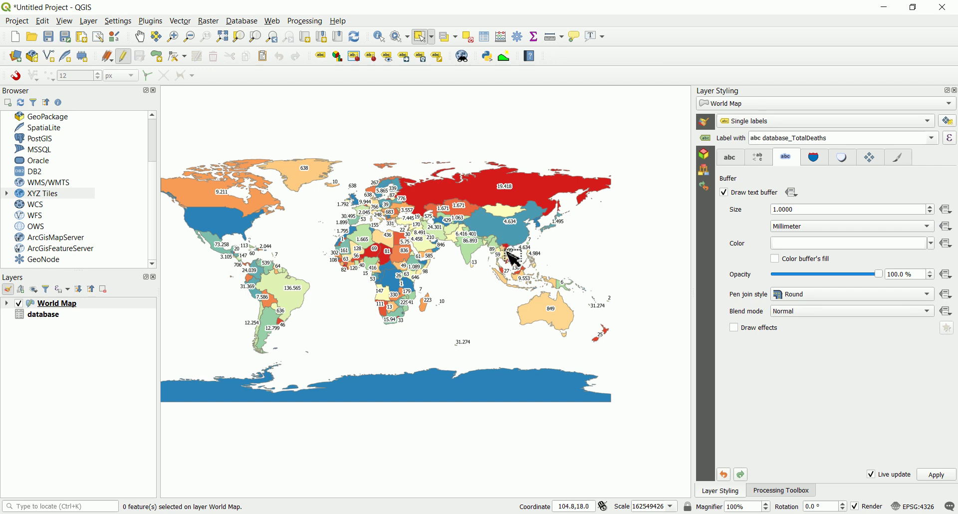
pyautogui.press('Left')
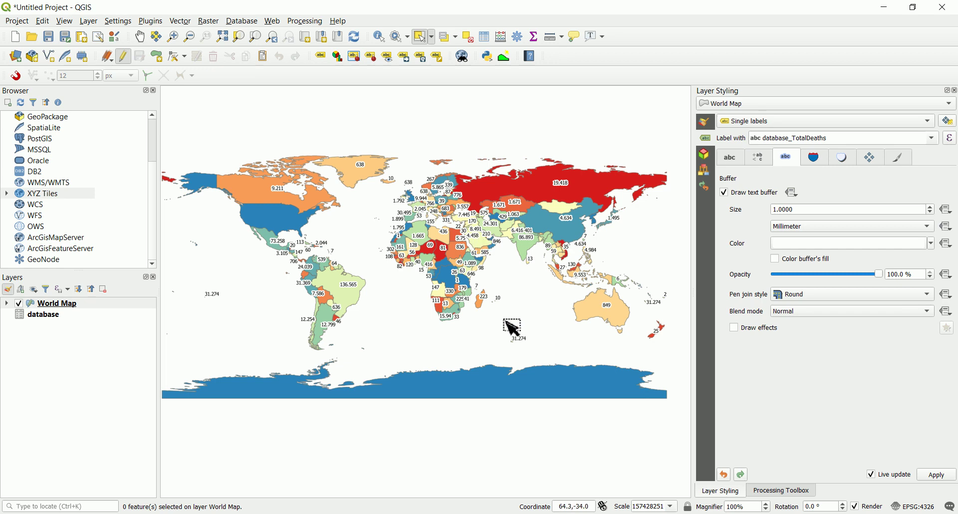
pyautogui.moveTo(511, 329); pyautogui.dragTo(494, 342)
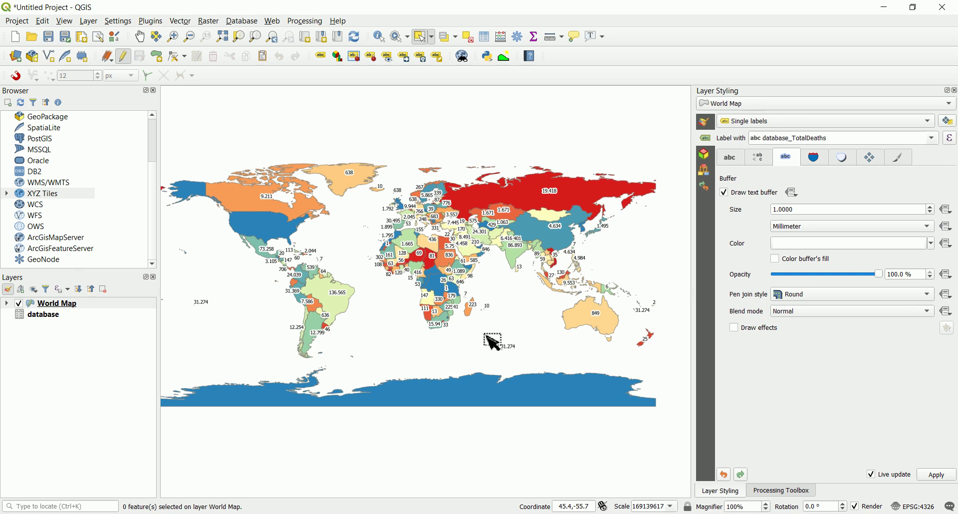